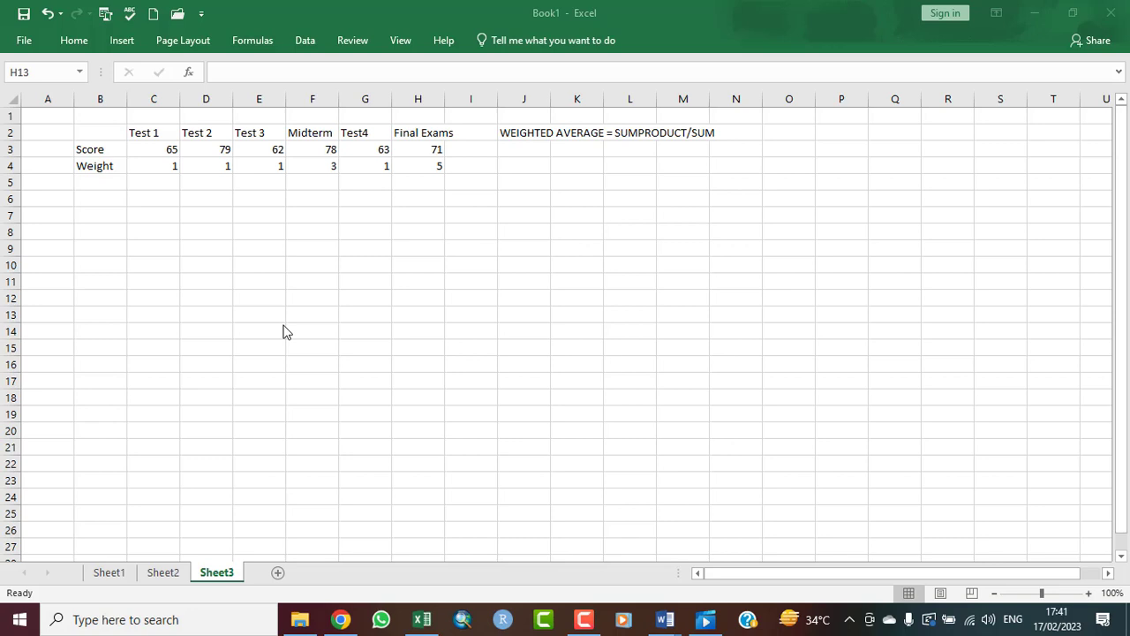
Step: Start a formula in cell E6 with the SUMPRODUCT of the scores C3:H3 and the weights C4:H4
click(248, 196)
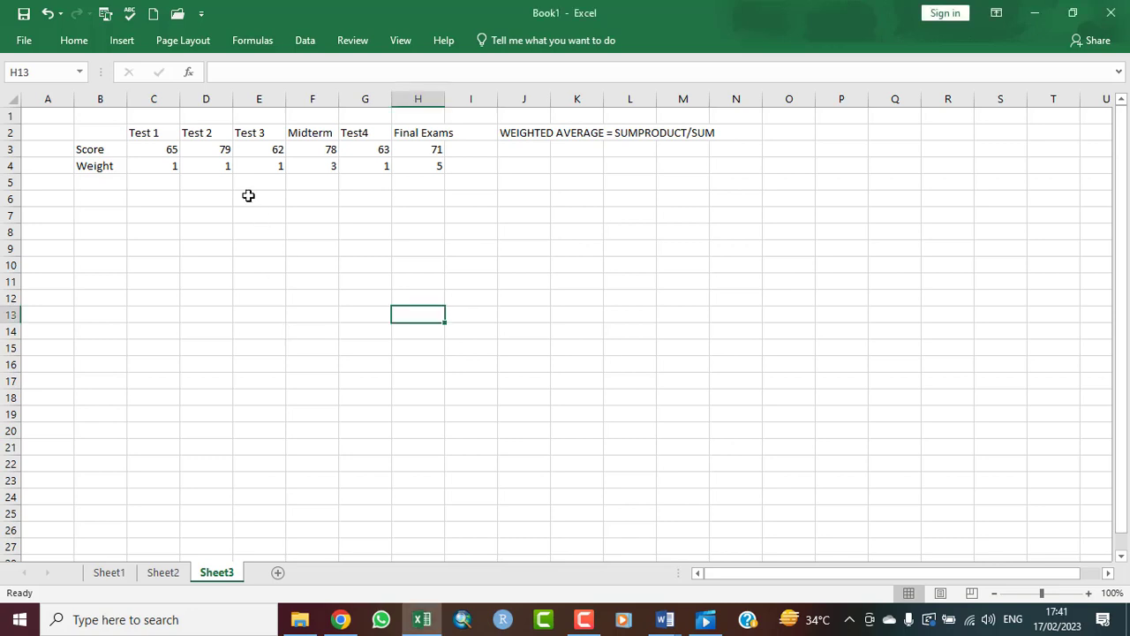
click(248, 196)
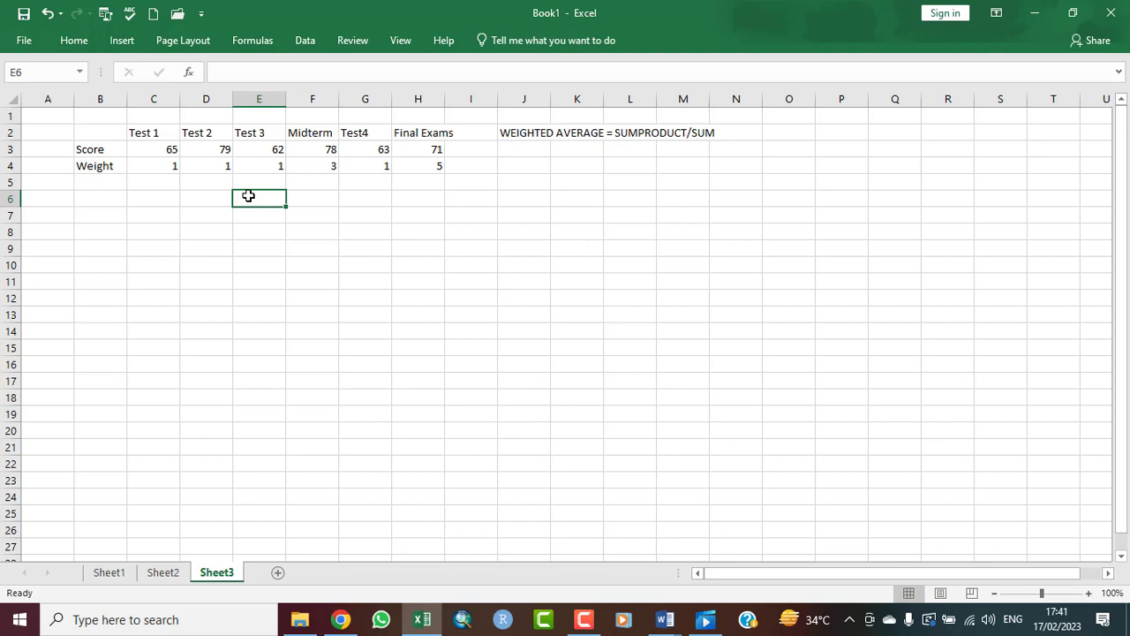
text(=)
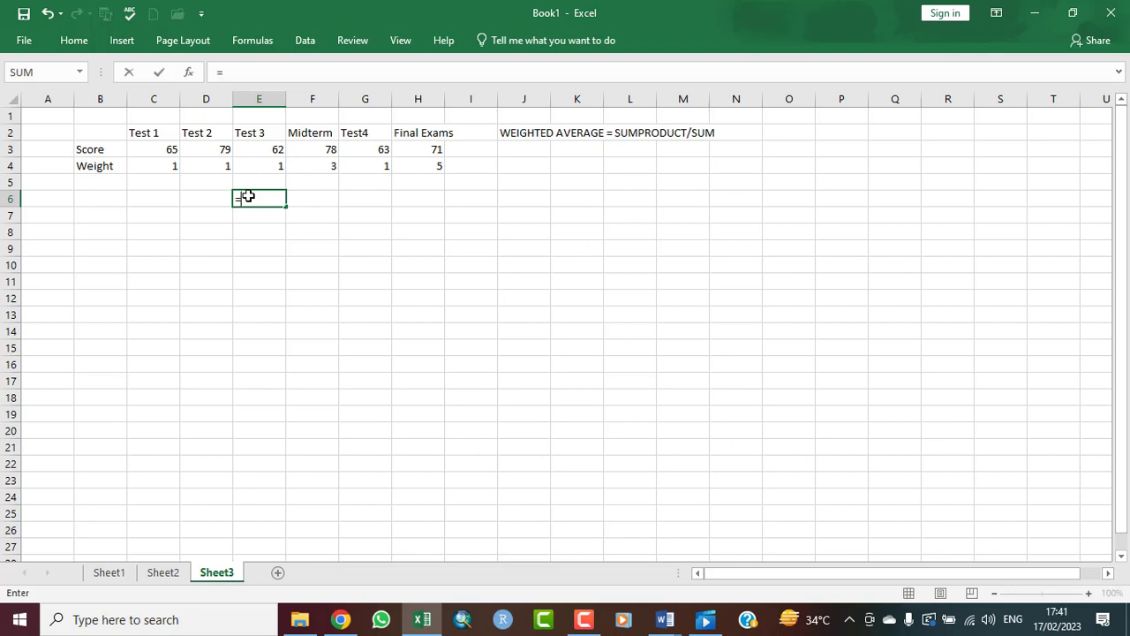
text(SUM)
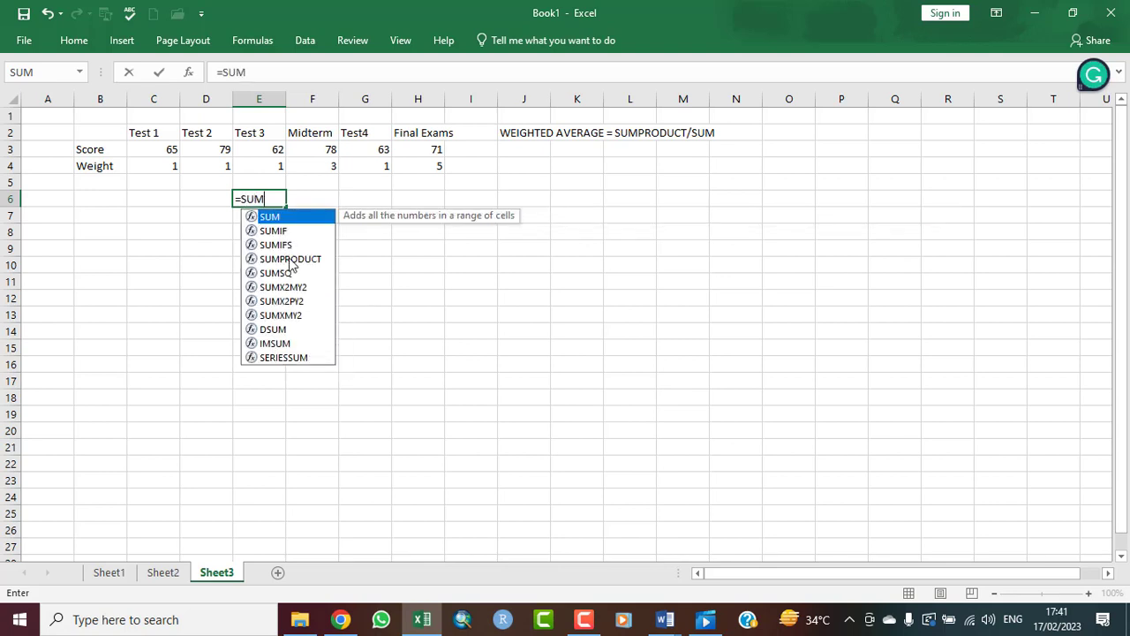
double_click(290, 259)
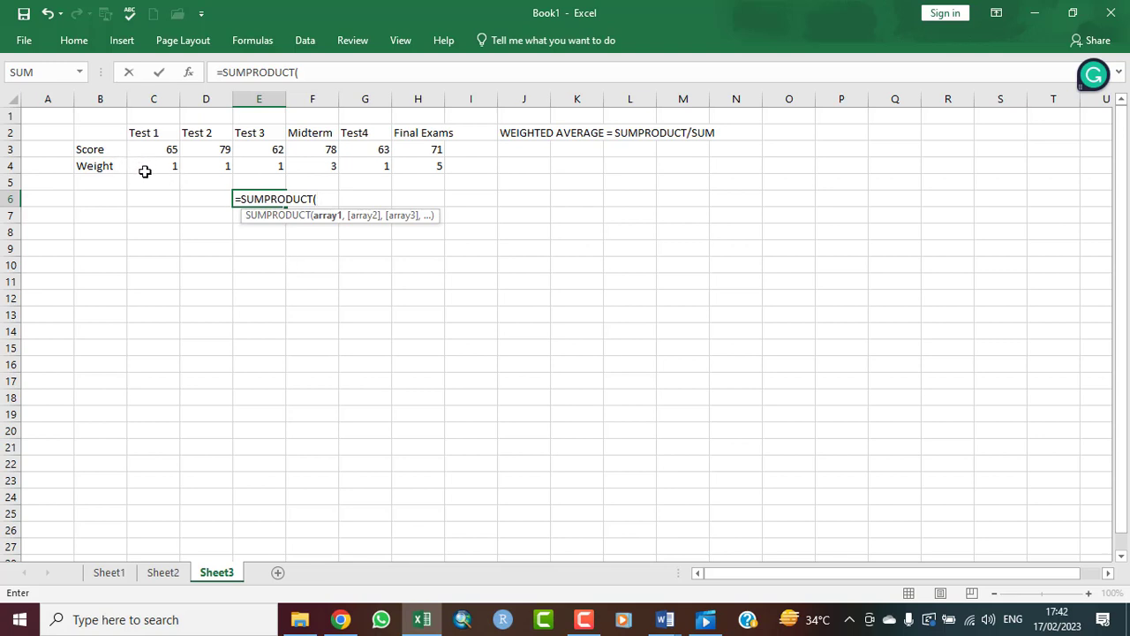
drag(144, 147, 428, 150)
text(,)
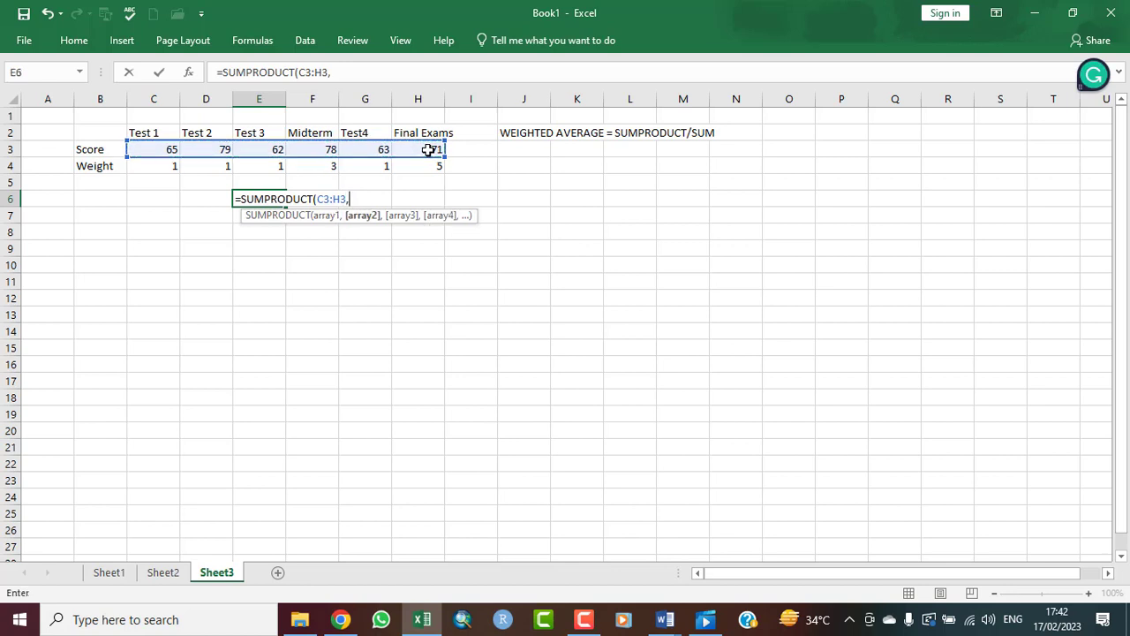
click(147, 167)
drag(146, 168, 424, 165)
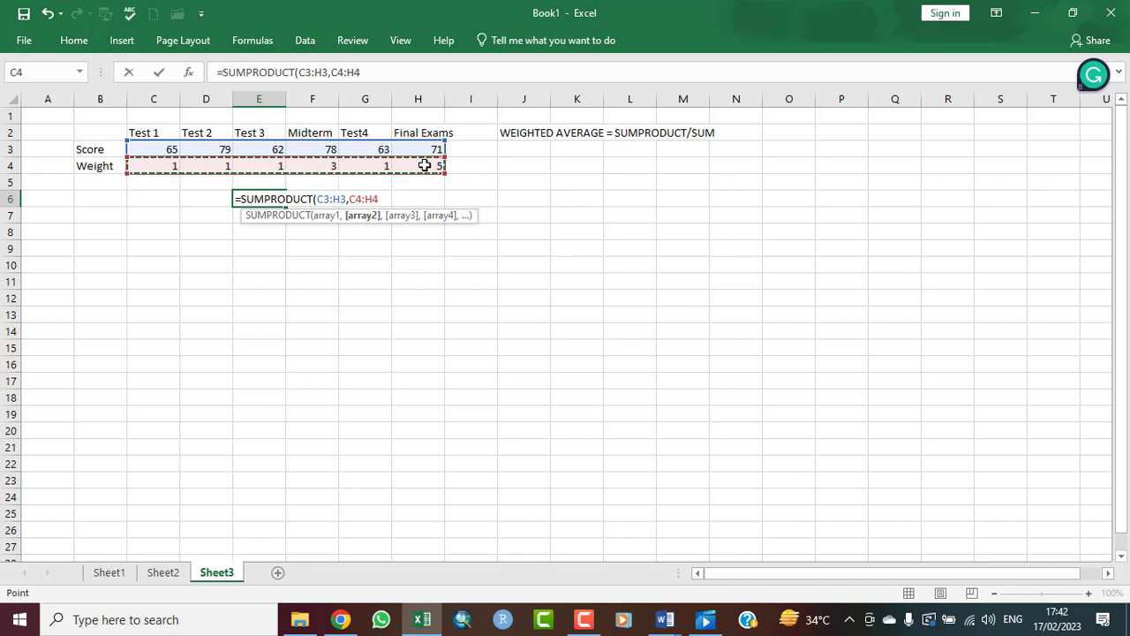
text()/)
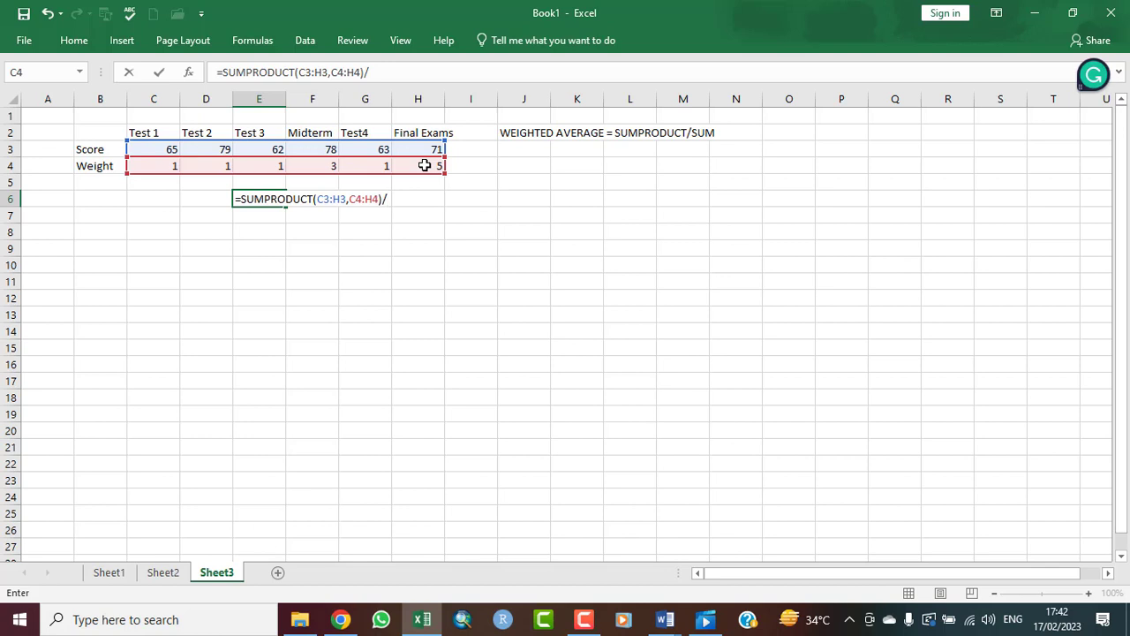
Step: Complete the E6 formula by dividing the SUMPRODUCT by SUM(C4:H4), and select the cell to review it
text(SUM)
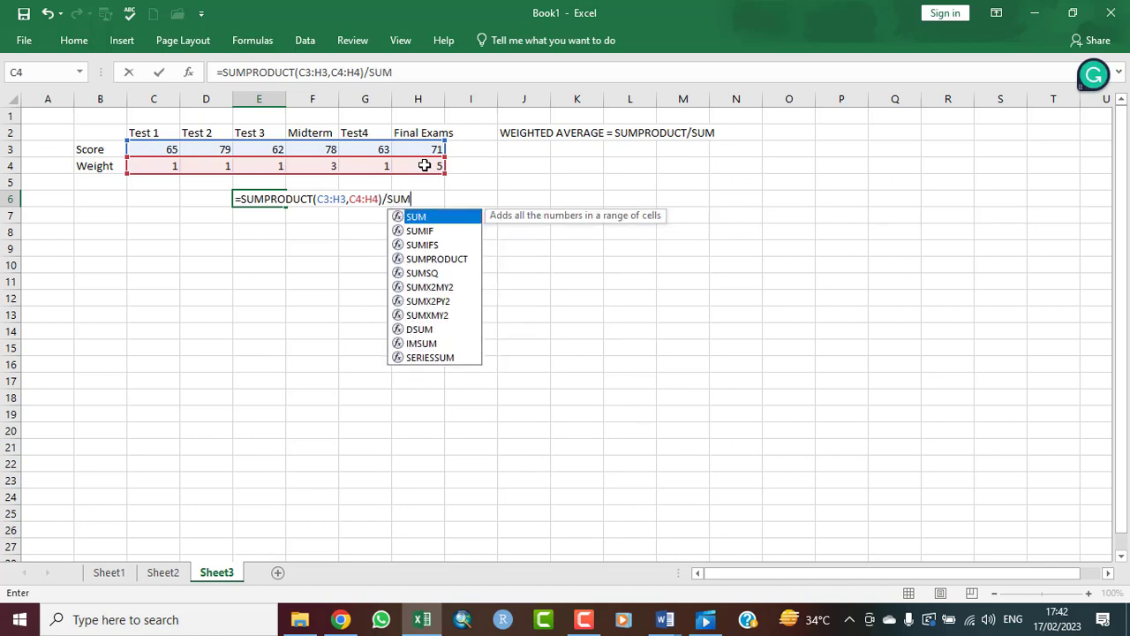
double_click(413, 218)
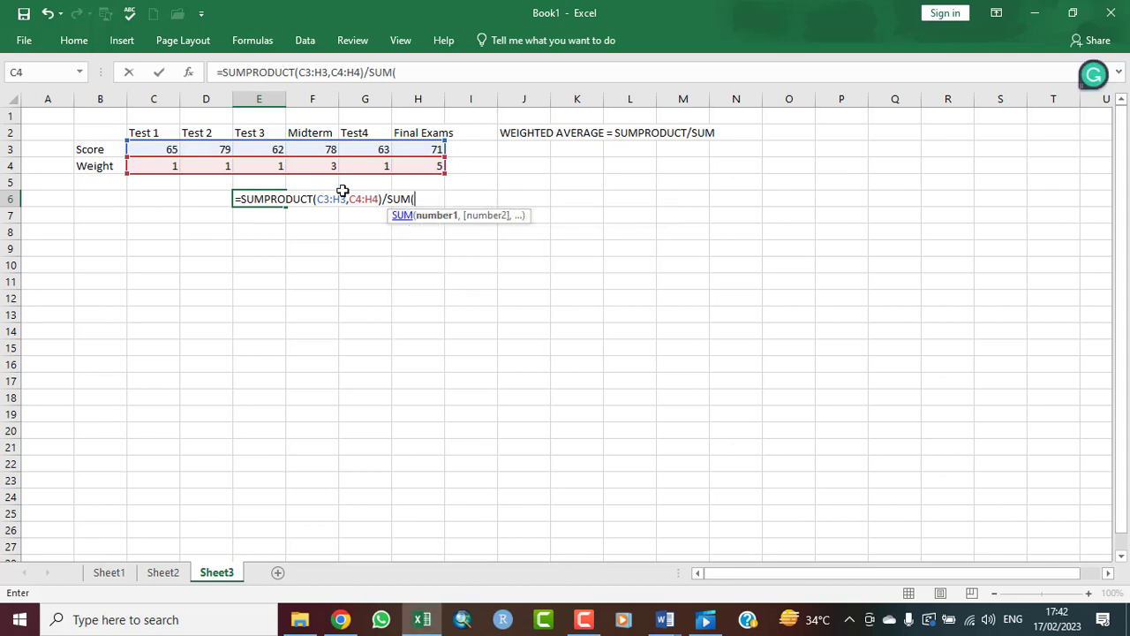
drag(137, 166, 416, 165)
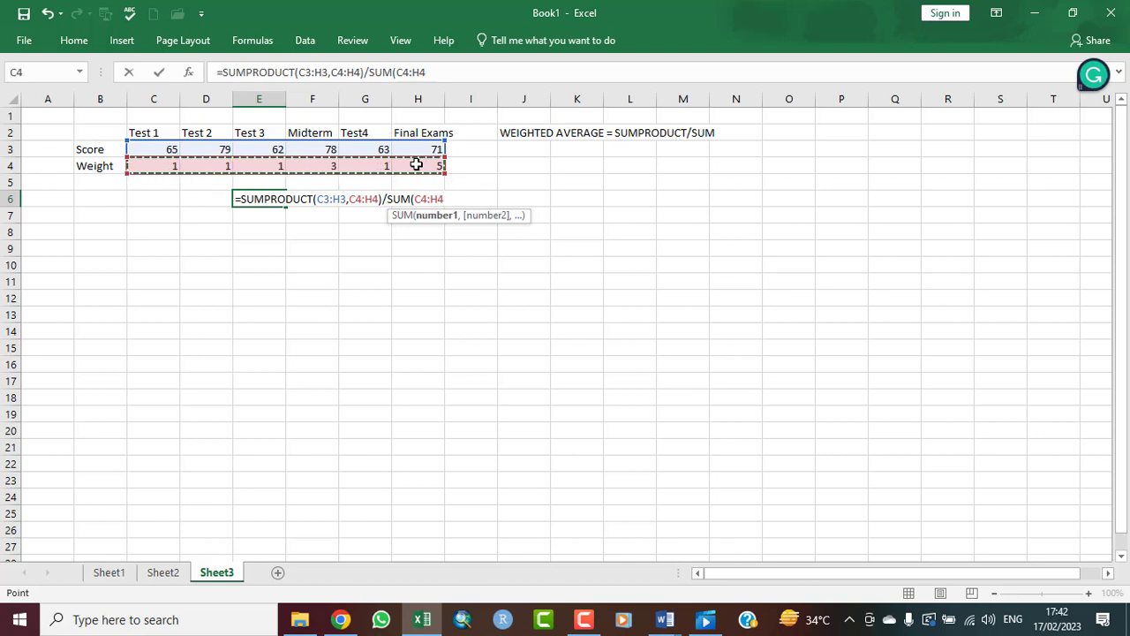
text())
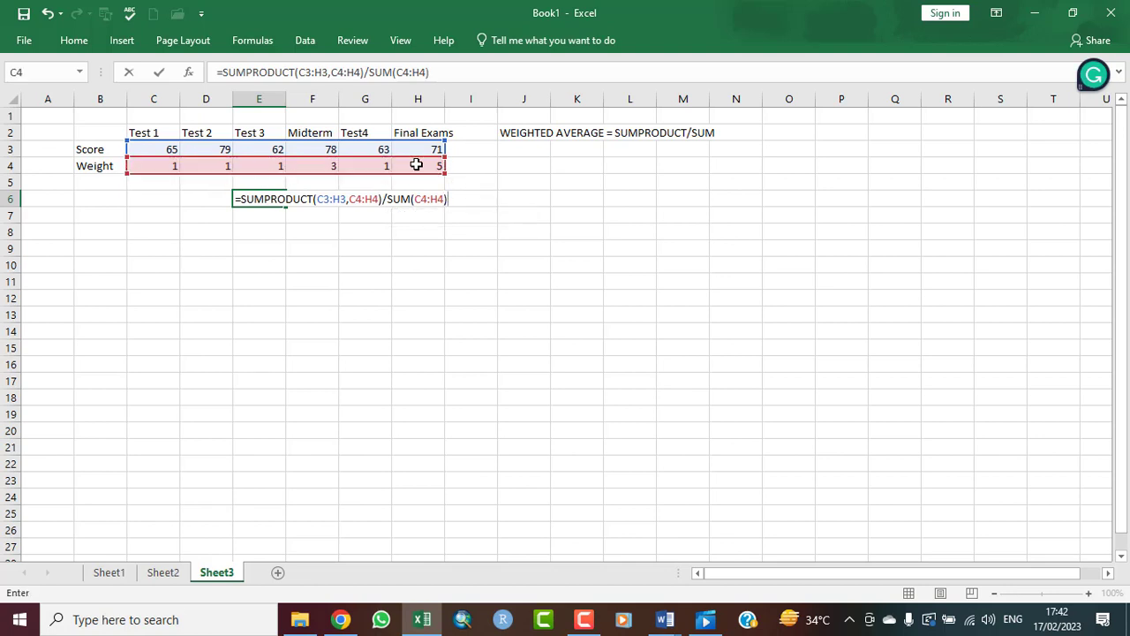
key(Return)
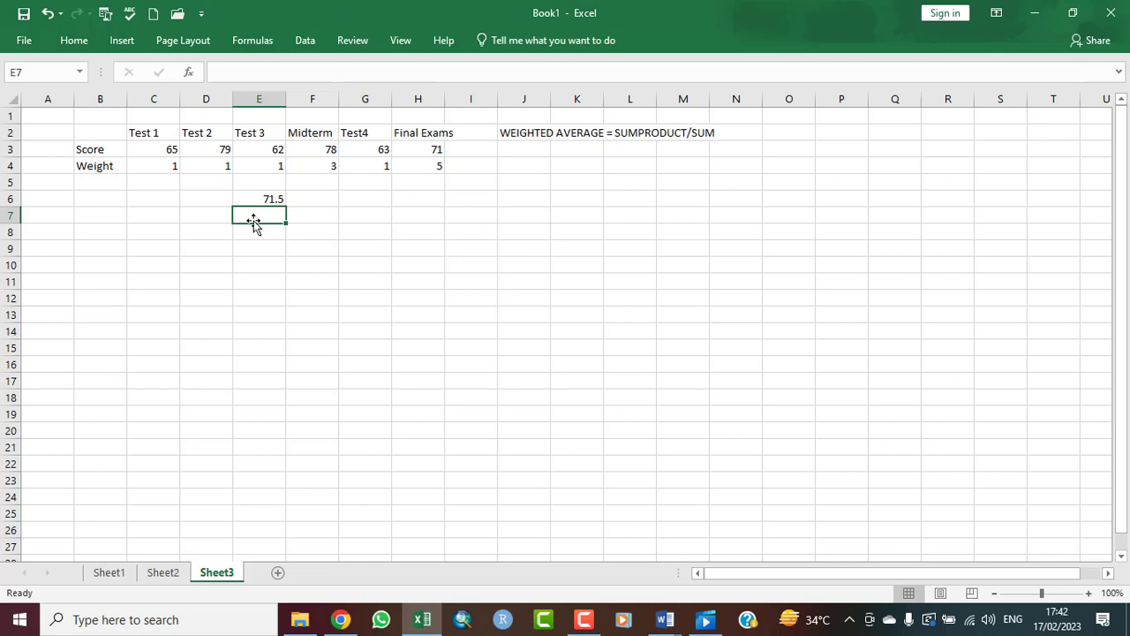
click(272, 199)
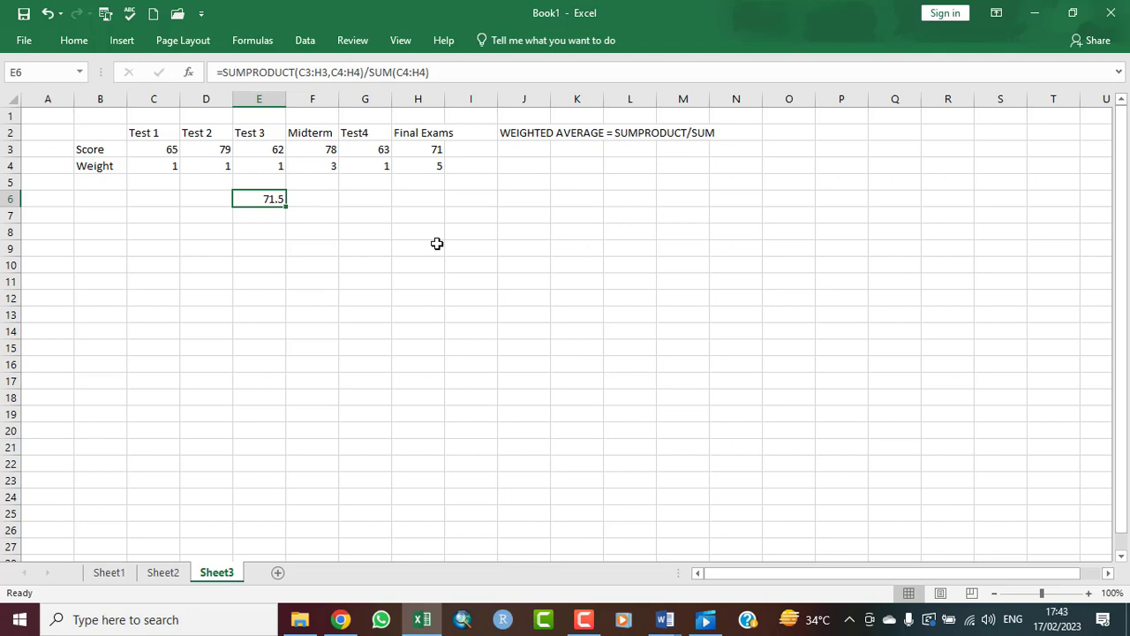
Step: Start a manual weighted-average formula in cell C8 with the Test 1 product (C3*C4), followed by a plus sign
click(154, 229)
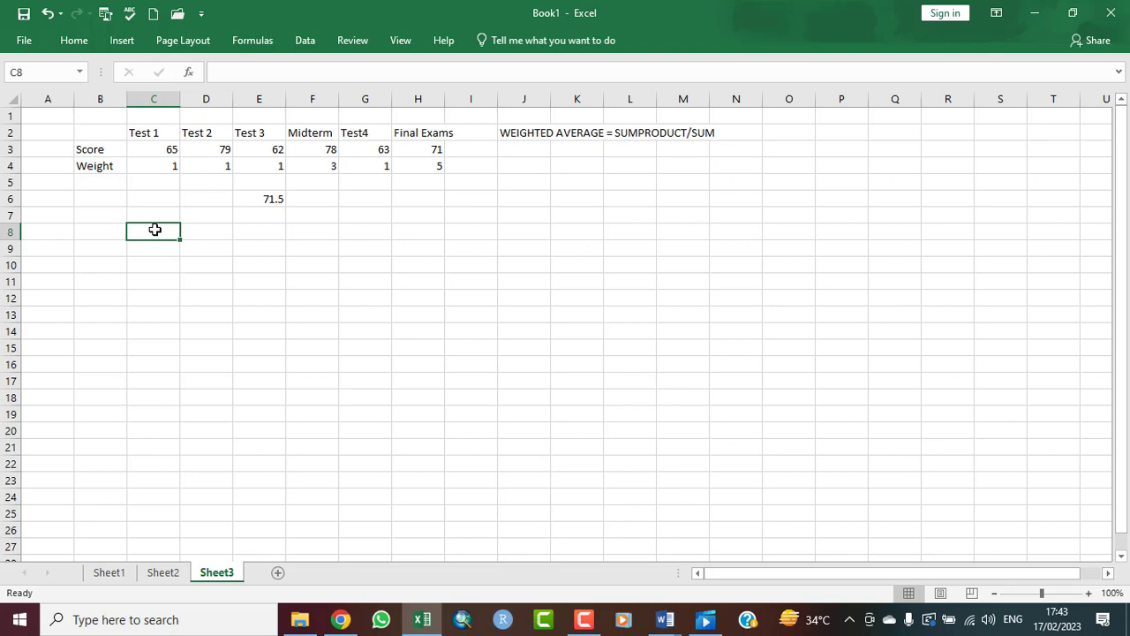
text(=()
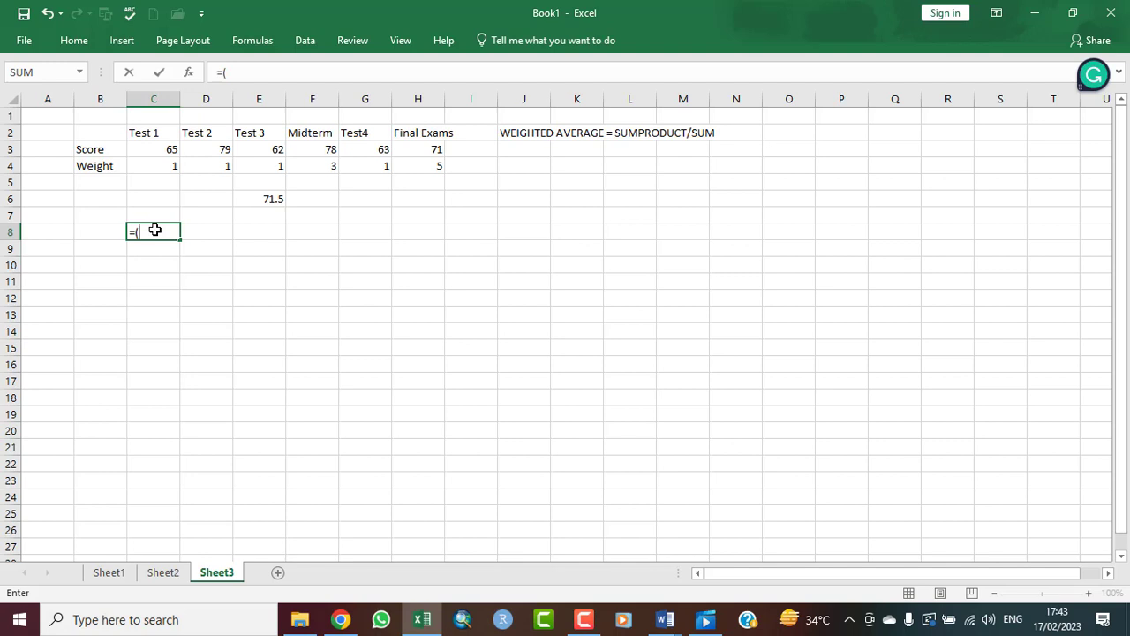
click(167, 152)
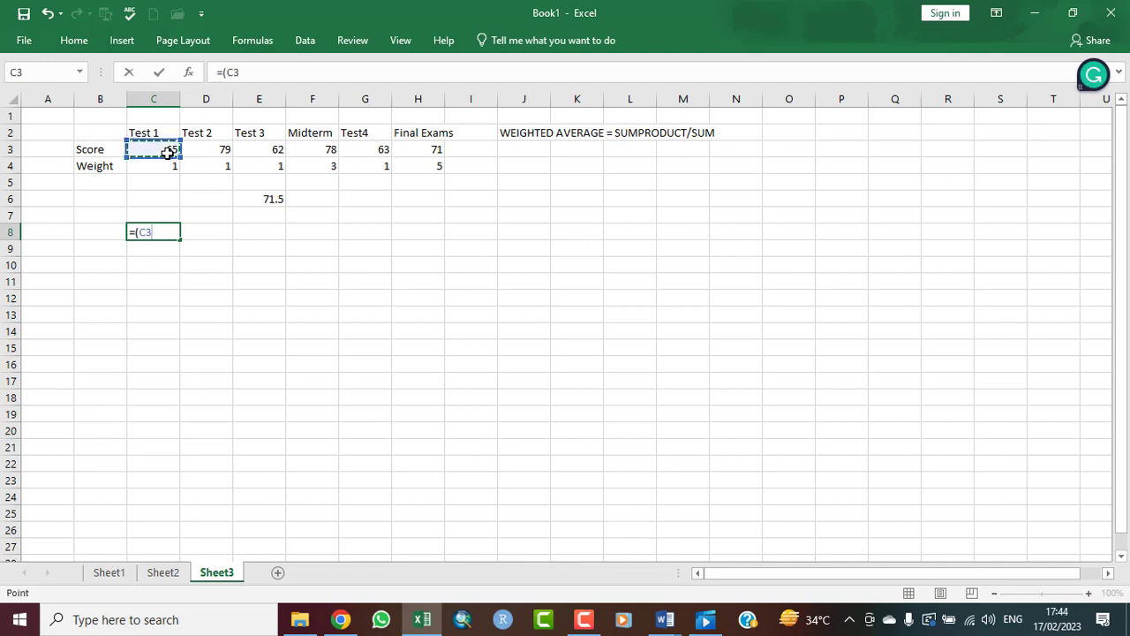
text(*)
click(168, 167)
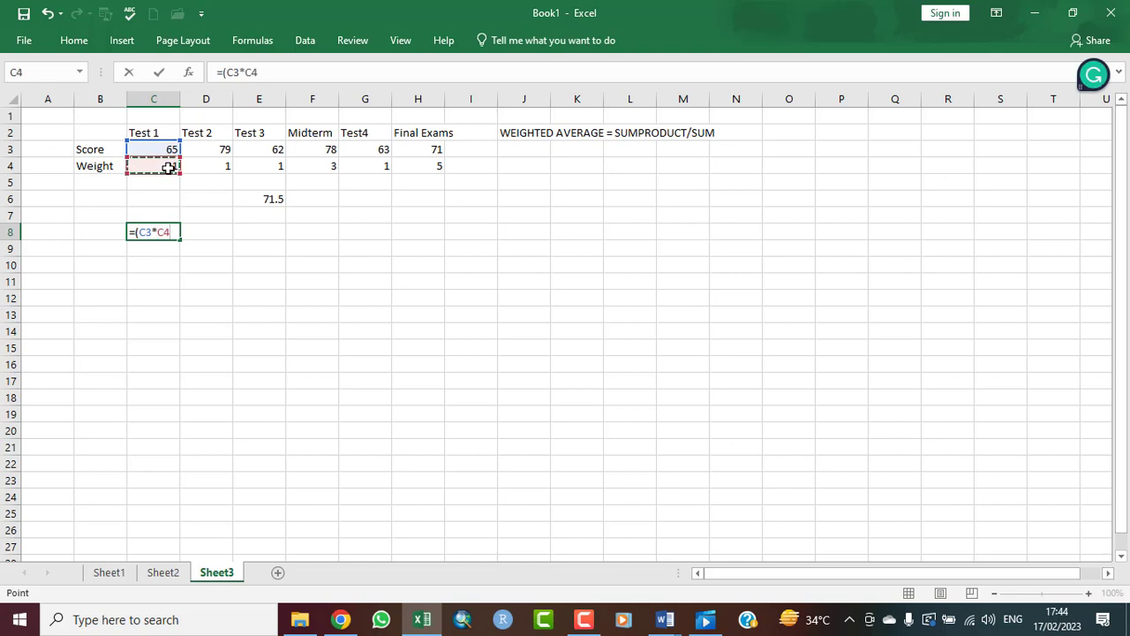
text()+)
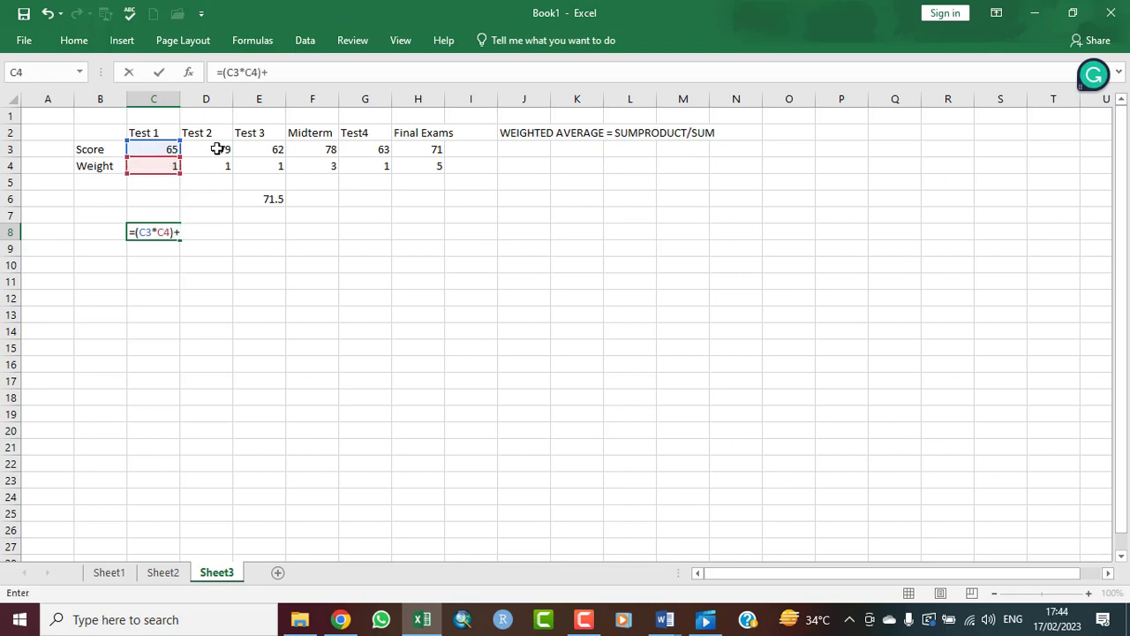
text(()
Step: Extend the C8 formula with the Test 2 score-times-weight product (D3*D4) and another plus sign
click(223, 149)
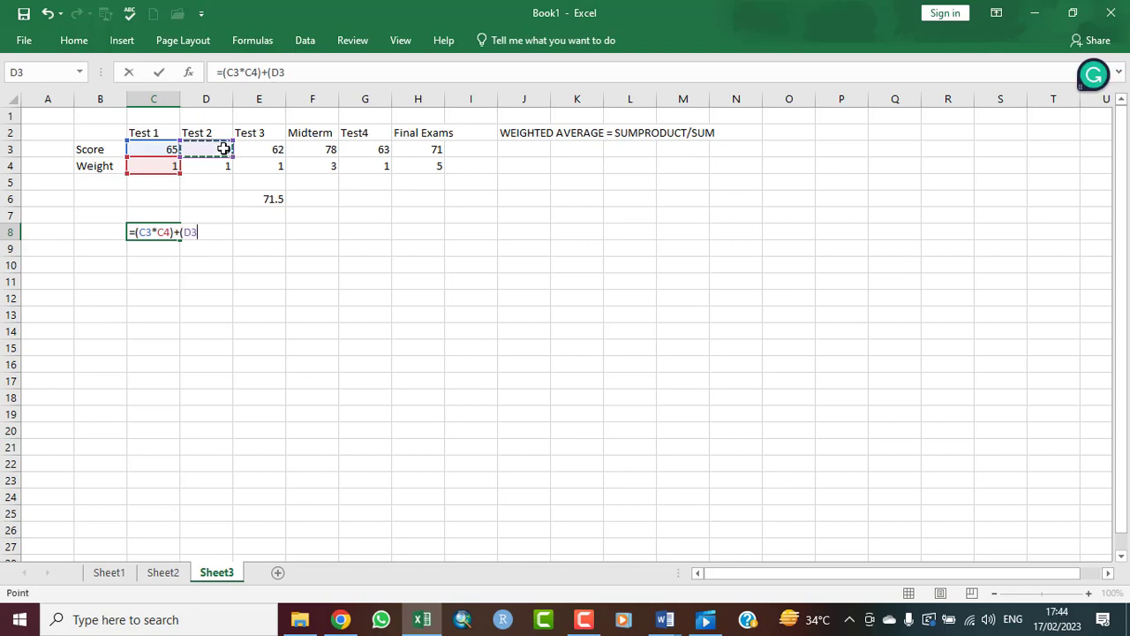
text(*)
click(224, 168)
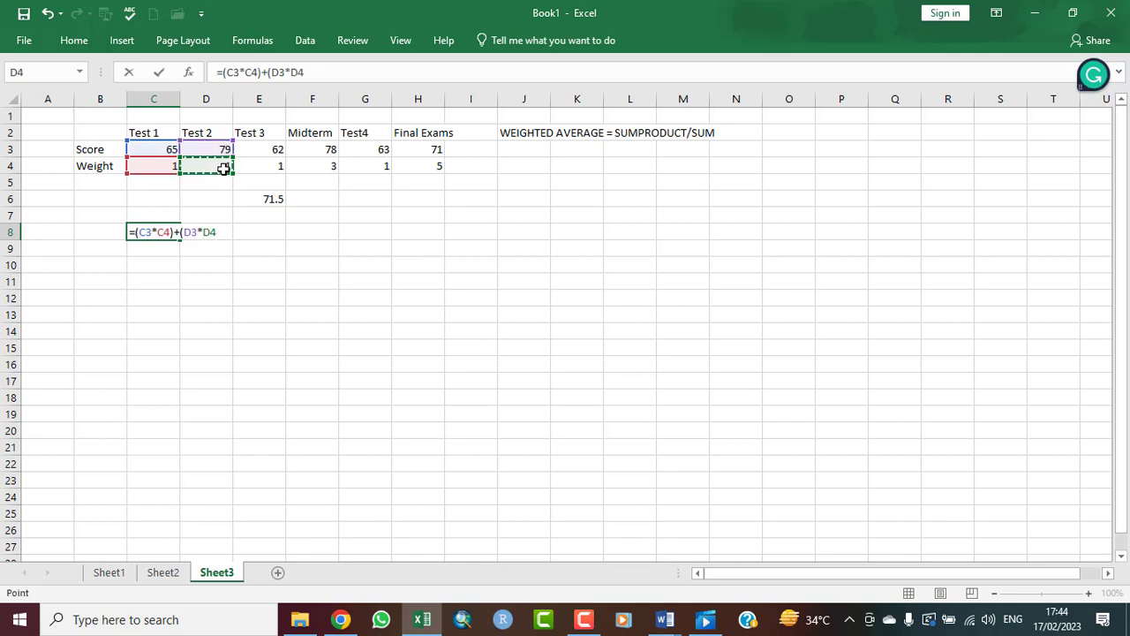
text()+)
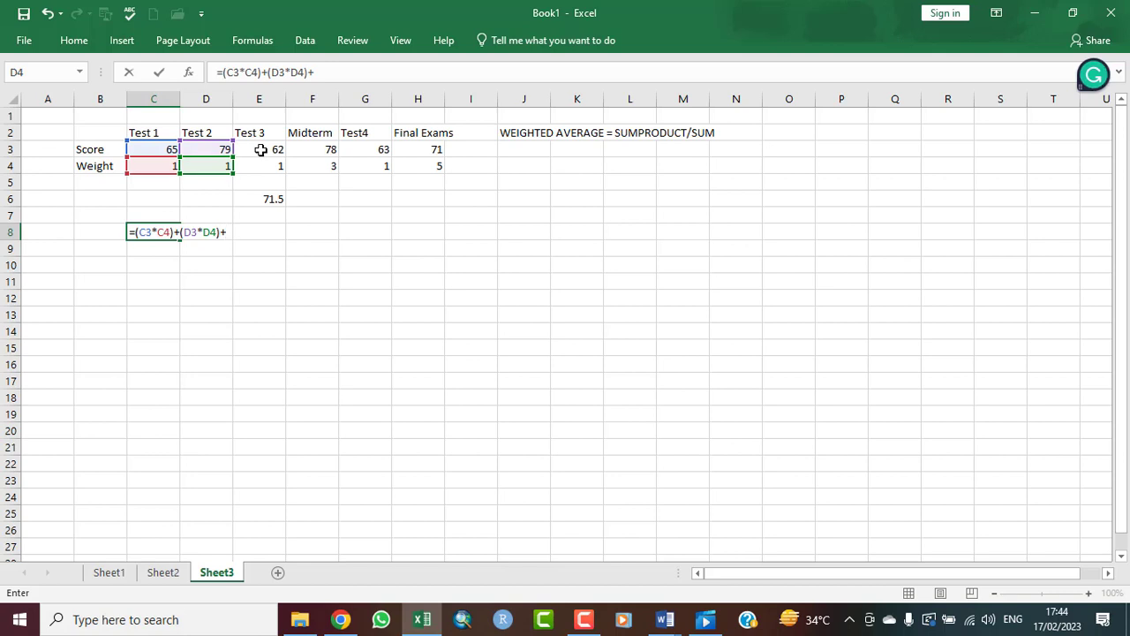
text(()
Step: Append the Test 3 product (E3*E4) and a plus sign to the formula in C8
click(274, 149)
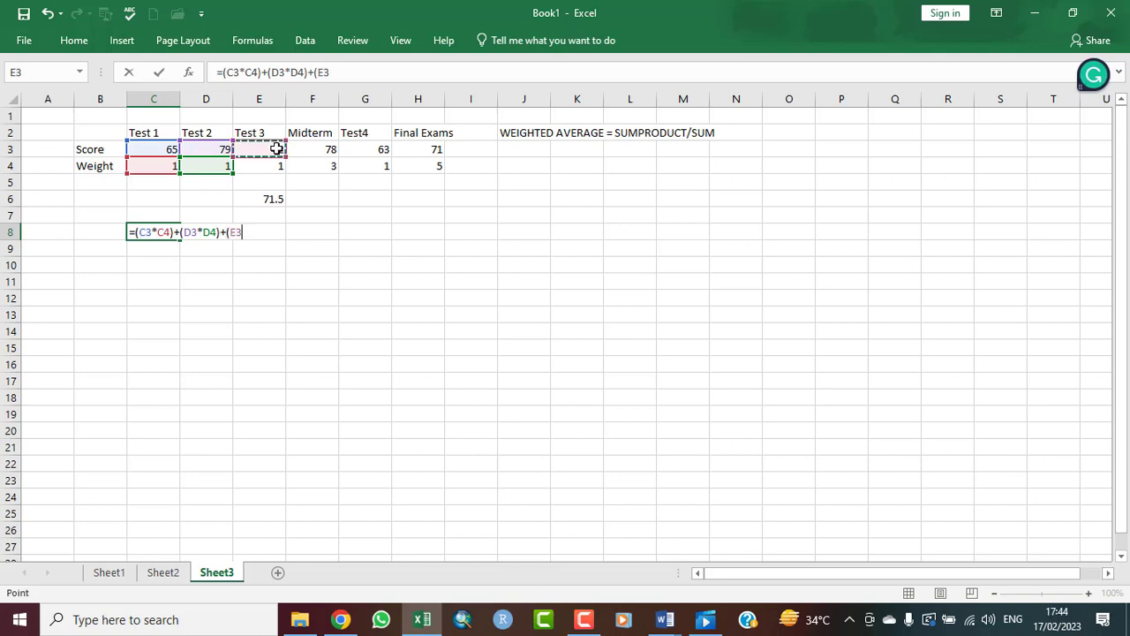
text(*)
click(269, 166)
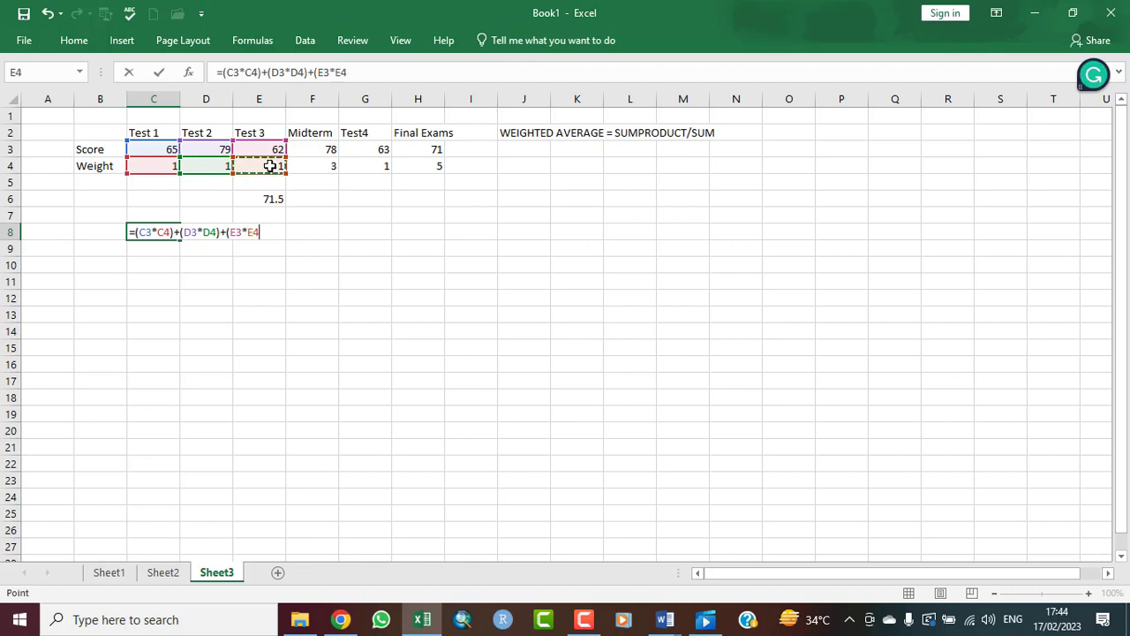
text()+)
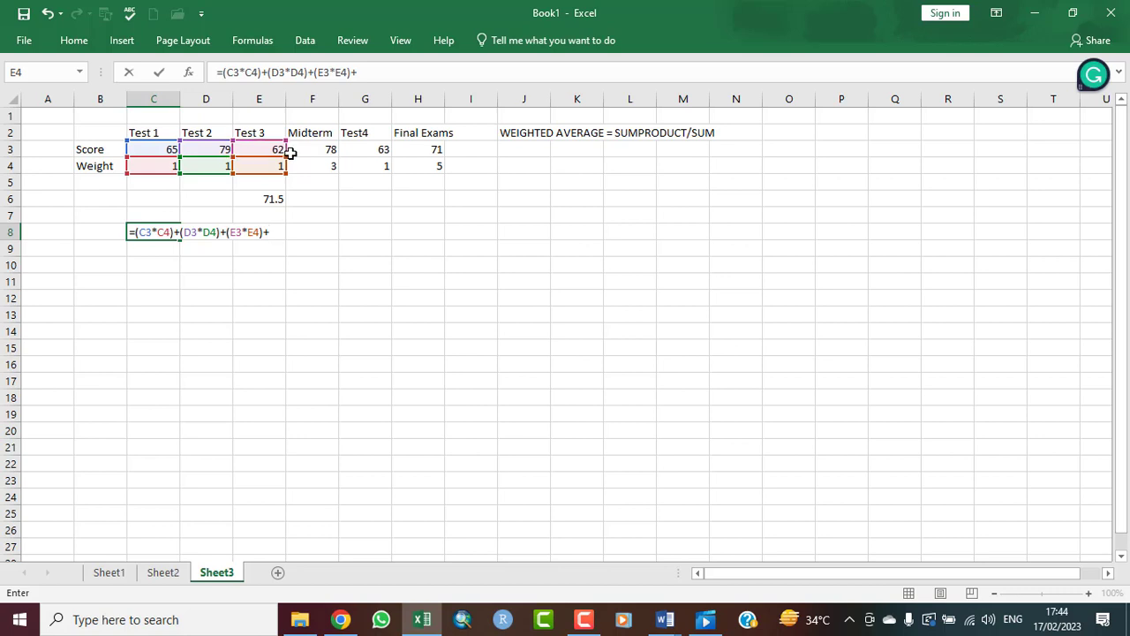
text(()
Step: Append the Midterm product (F3*F4) and a plus sign to the formula in C8
click(316, 147)
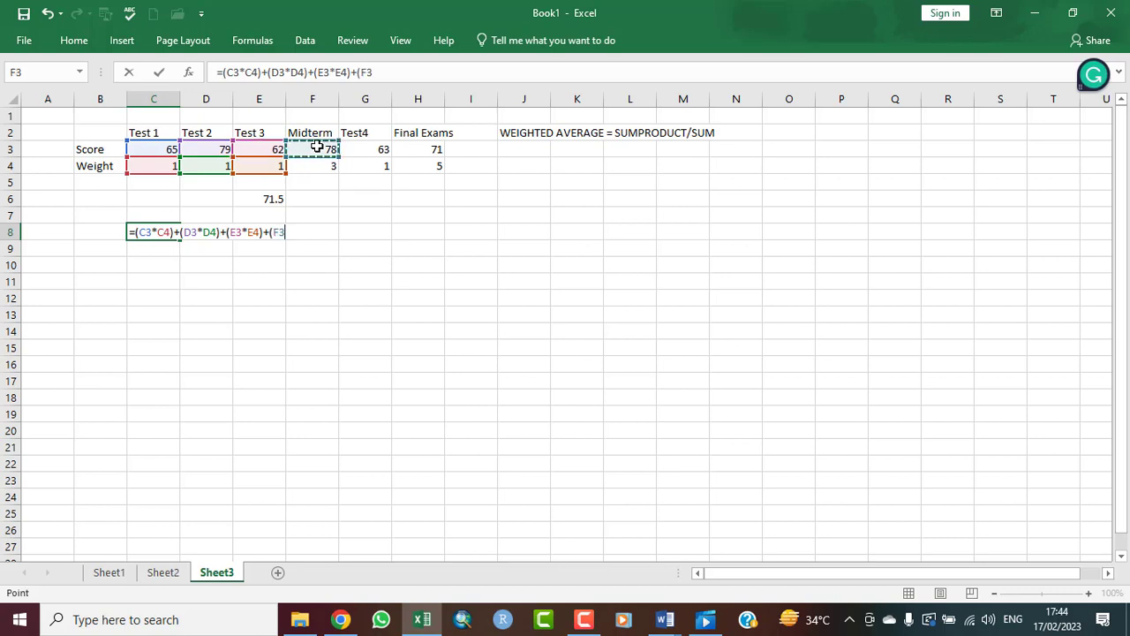
text(*)
click(324, 168)
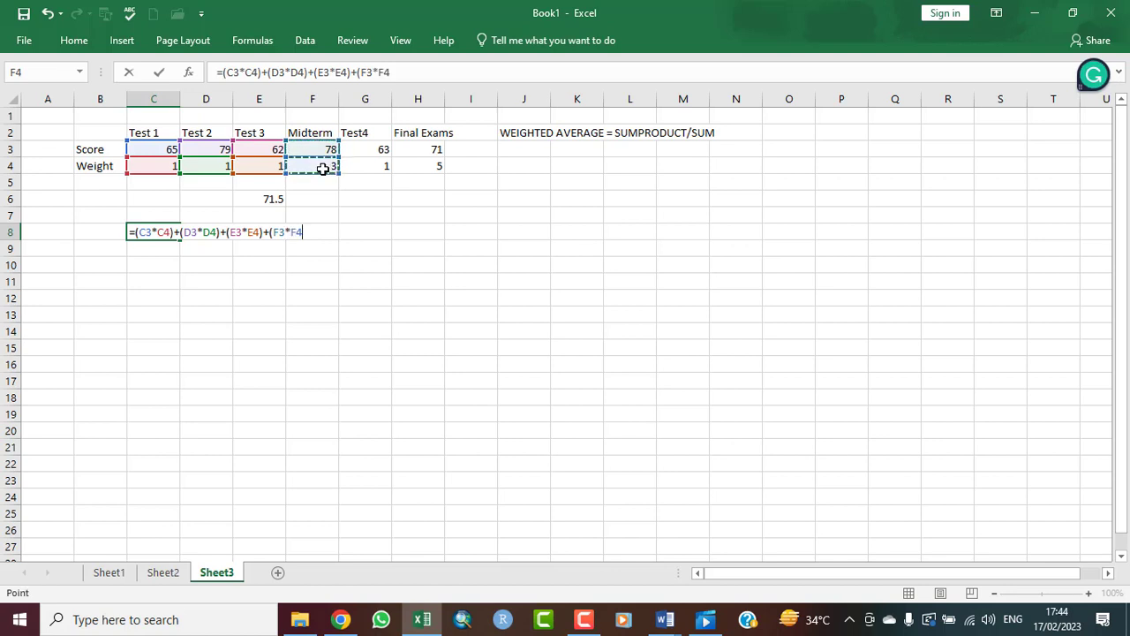
text())
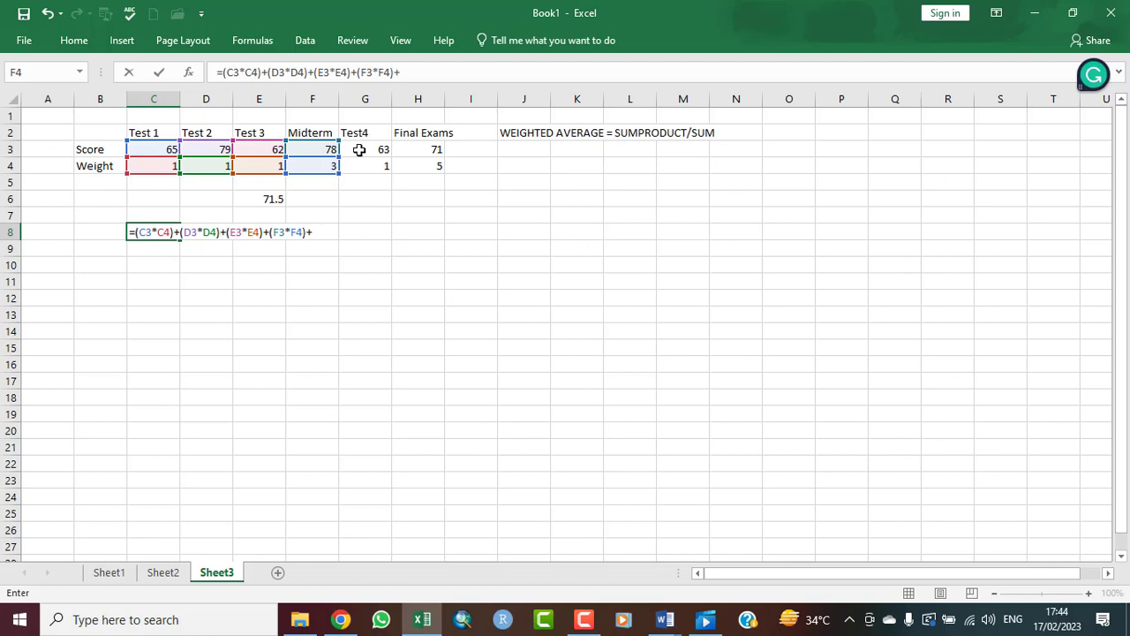
text(+()
Step: Append the Test4 product (G3*G4) and a plus sign to the formula in C8
click(378, 149)
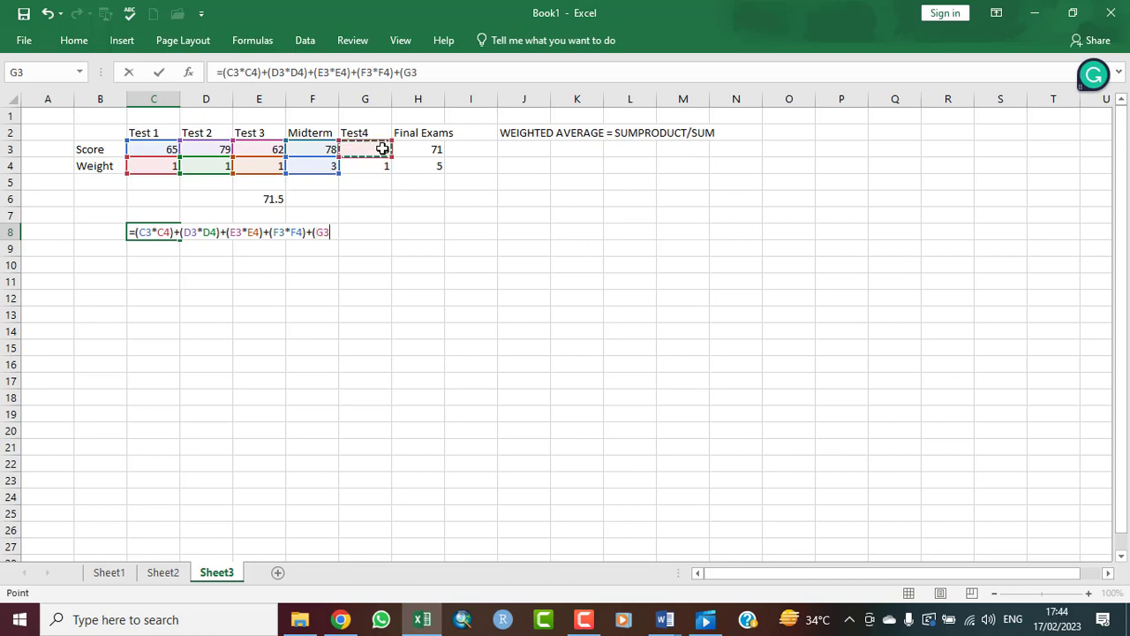
text(*)
click(378, 166)
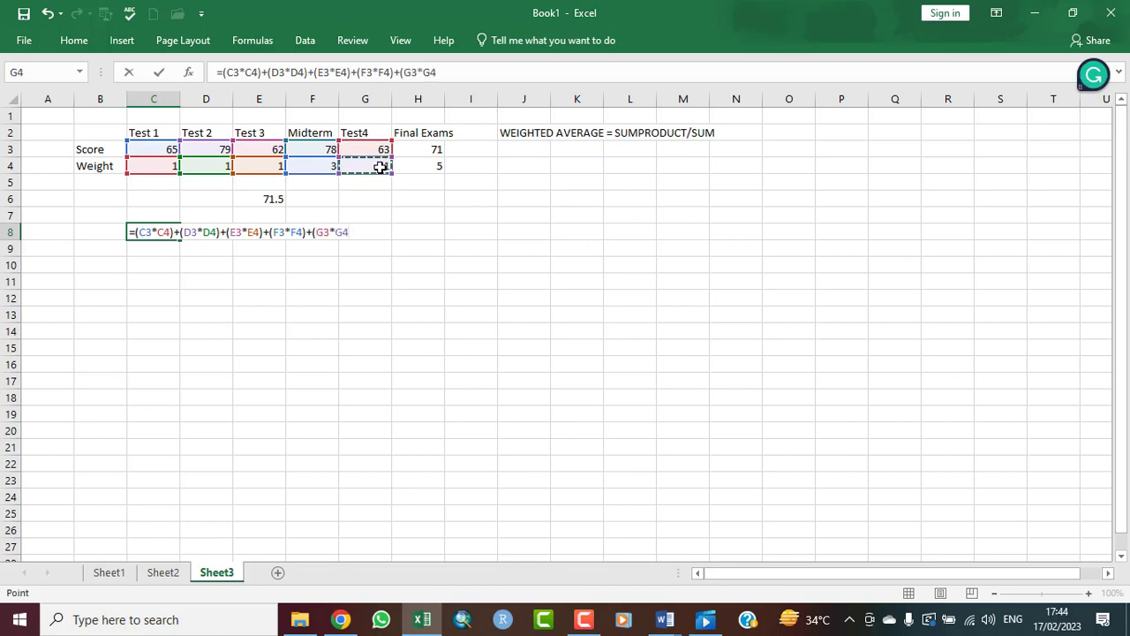
text()+)
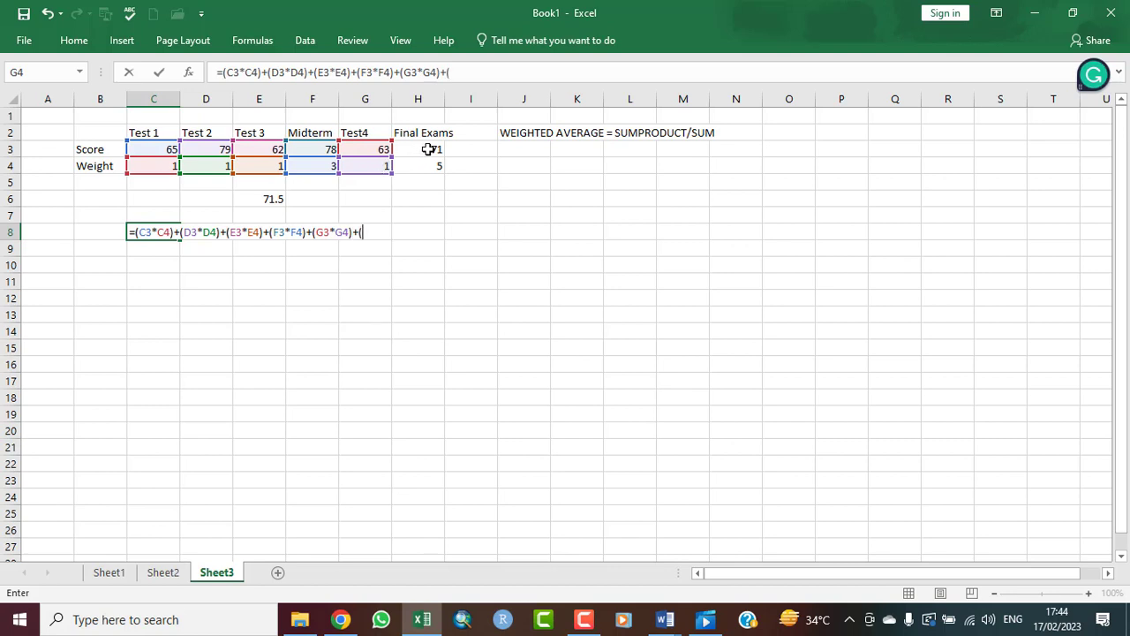
text(()
Step: Append the Final Exams product (H3*H4) to the C8 formula, followed by a division sign
click(429, 149)
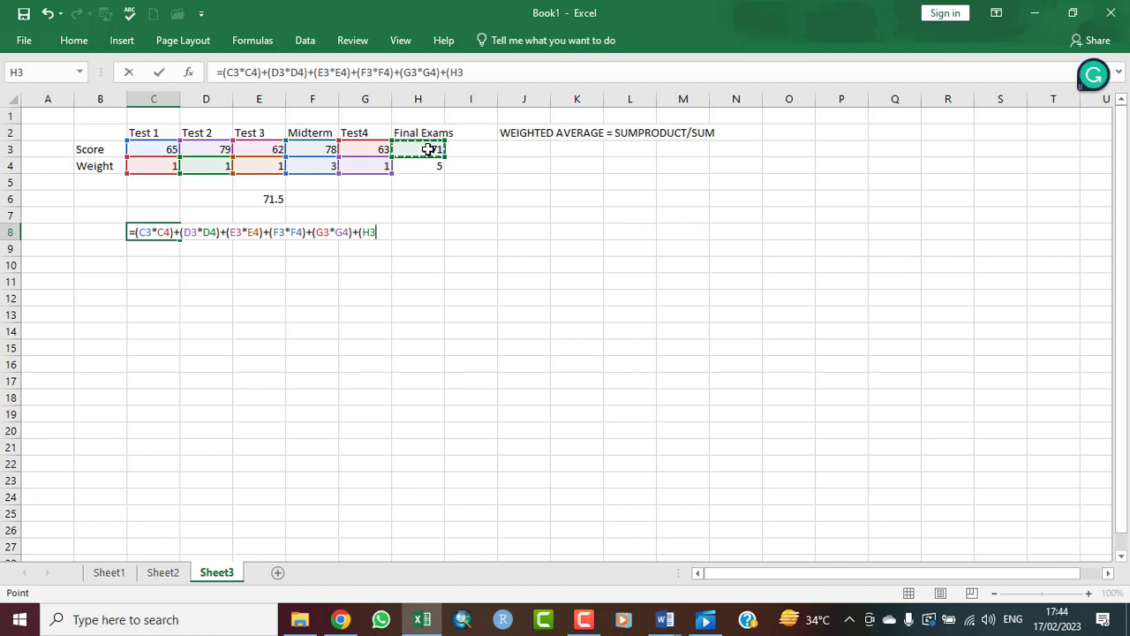
text(*)
click(431, 168)
text())
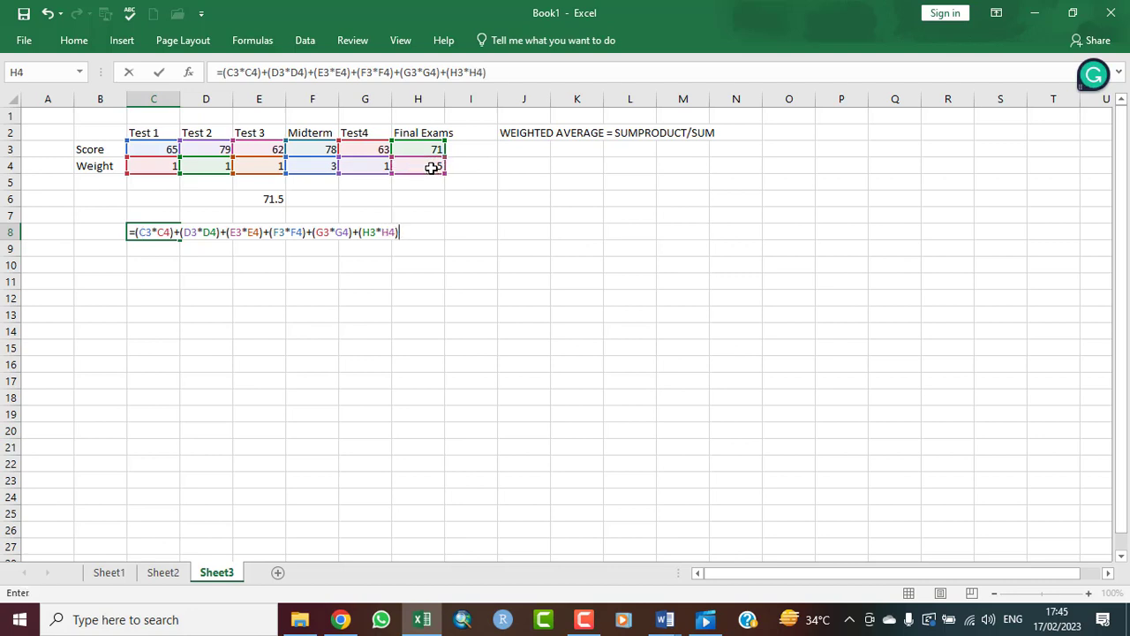
text(/SUM)
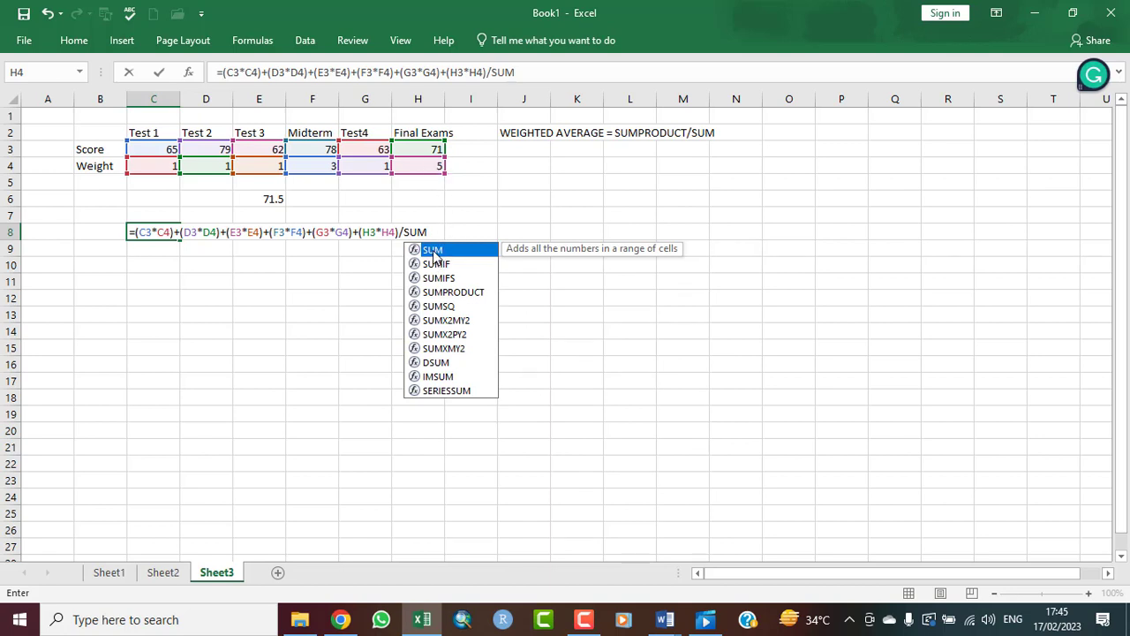
key(BackSpace)
key(BackSpace)
key(BackSpace)
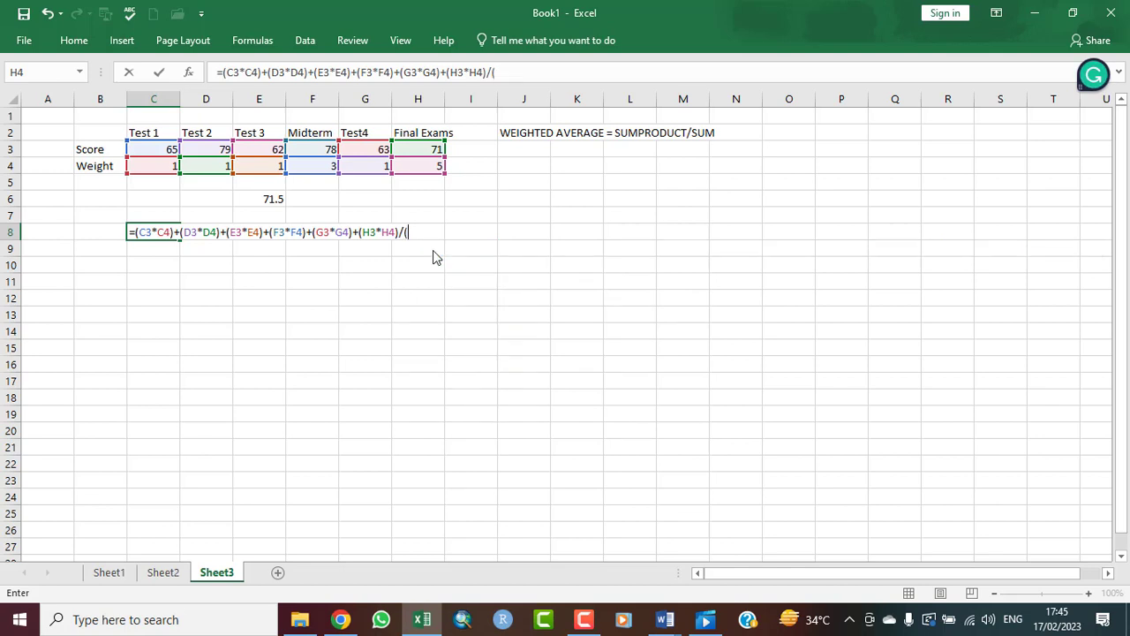
Step: Complete the divisor of the C8 formula with the sum of all weights, C4+D4+E4+F4+G4+H4, and close its parenthesis
click(168, 166)
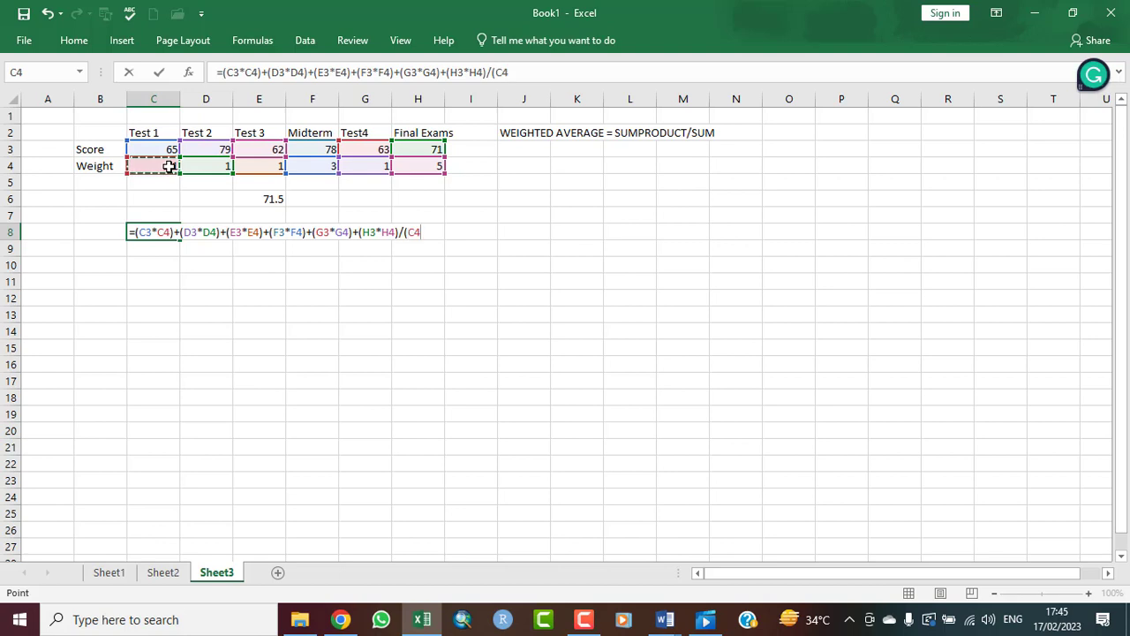
text(+)
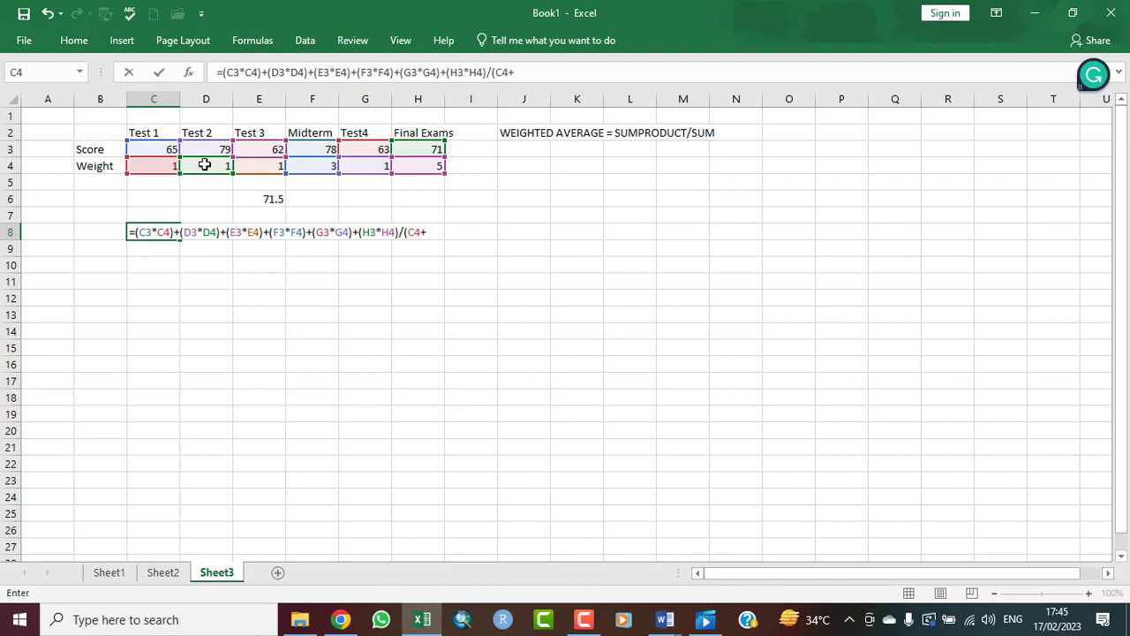
click(204, 165)
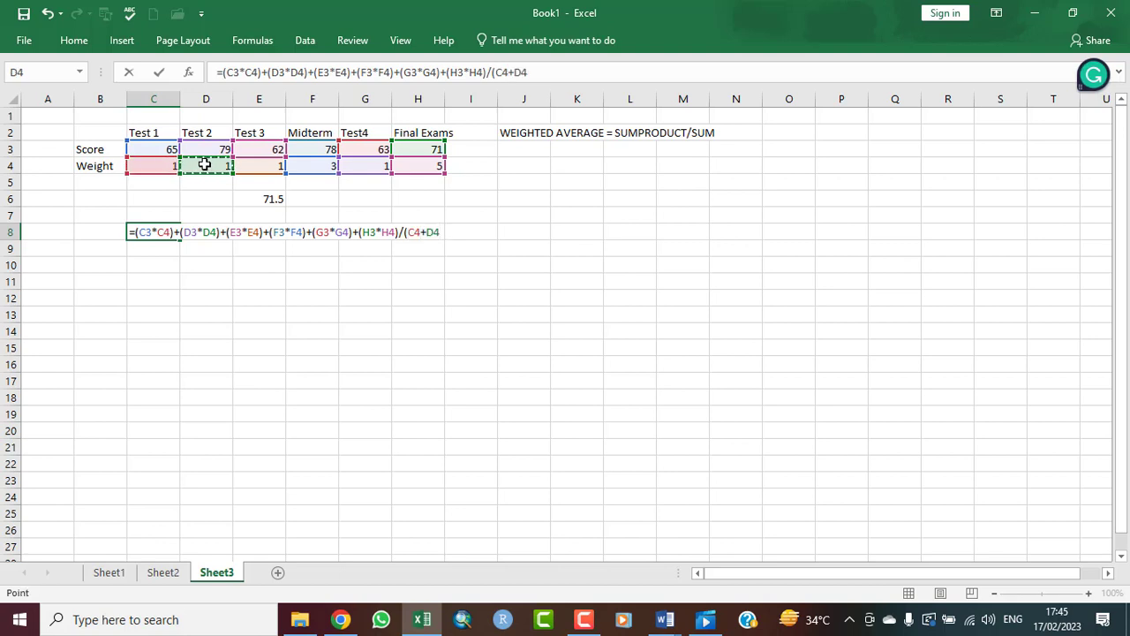
text(+)
click(263, 167)
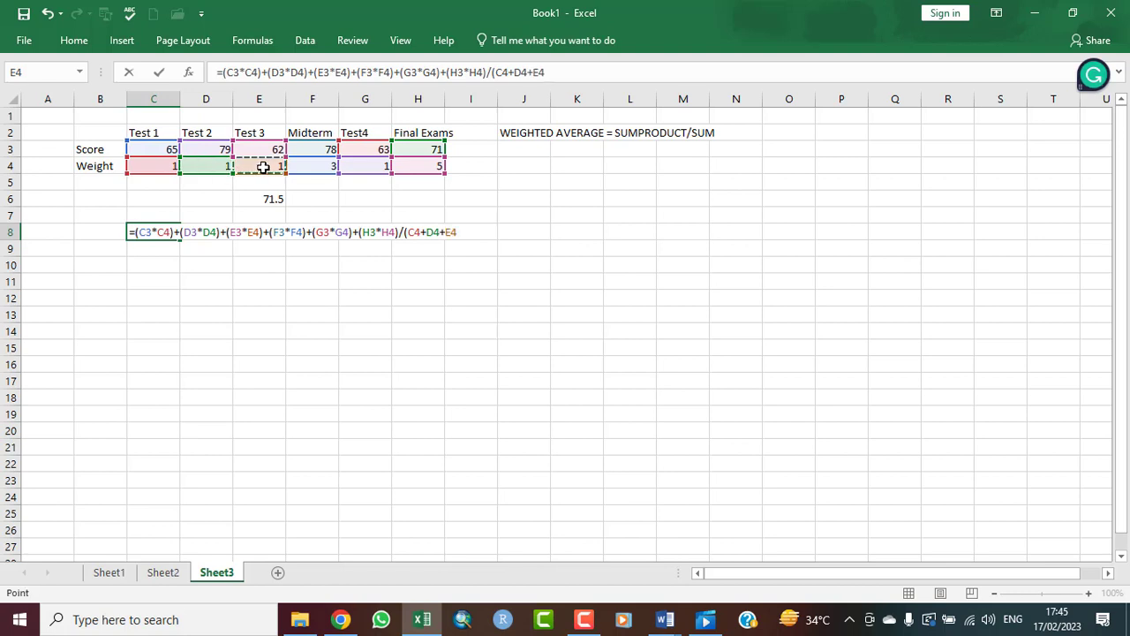
text(+)
click(312, 165)
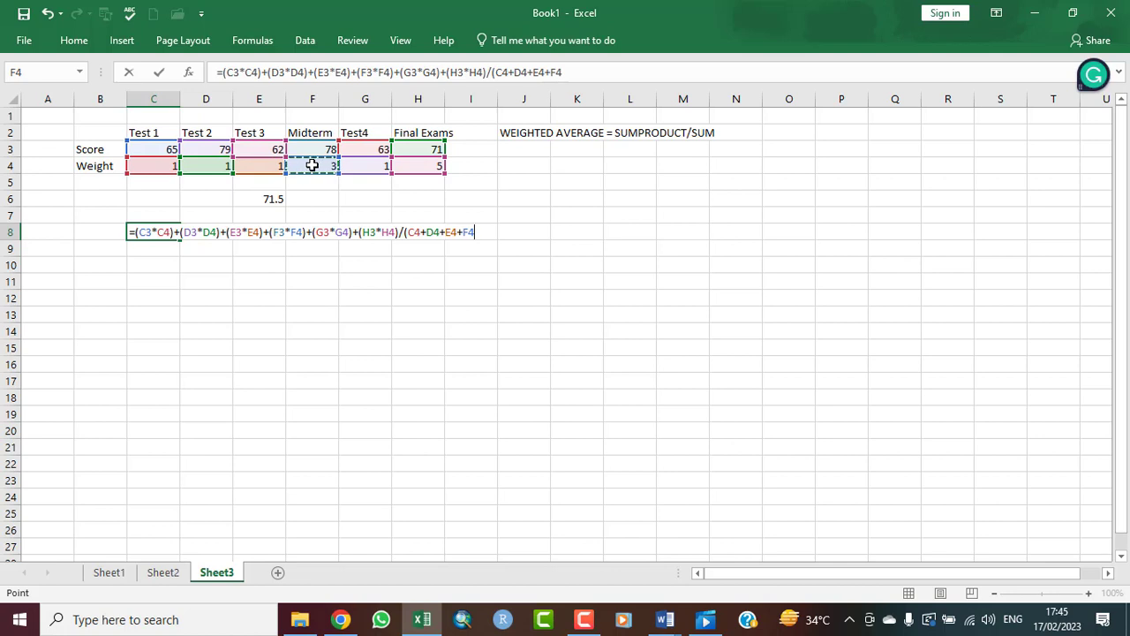
text(+)
click(366, 165)
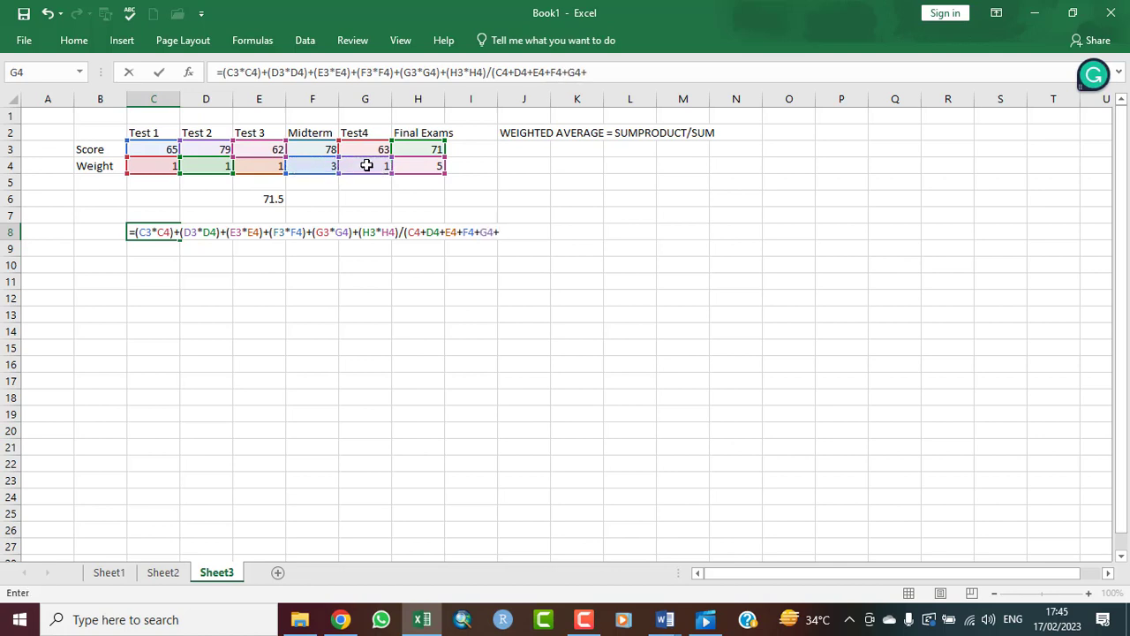
click(423, 166)
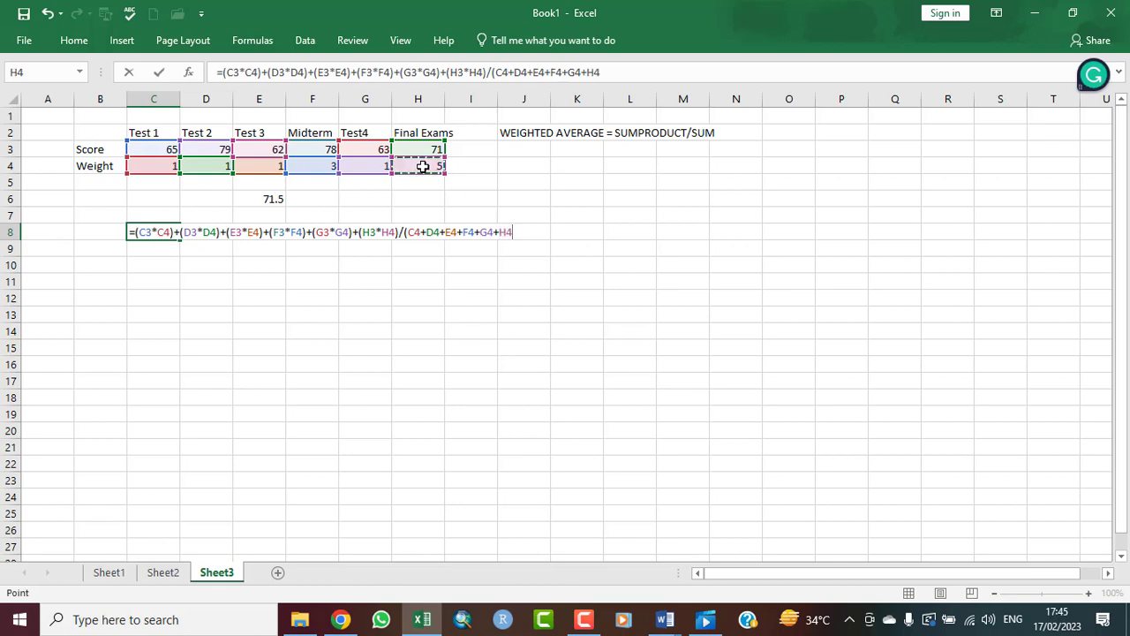
text())
Step: Enclose the sum of the six products in outer parentheses before the division, enter the C8 formula, and reselect the cell
click(223, 72)
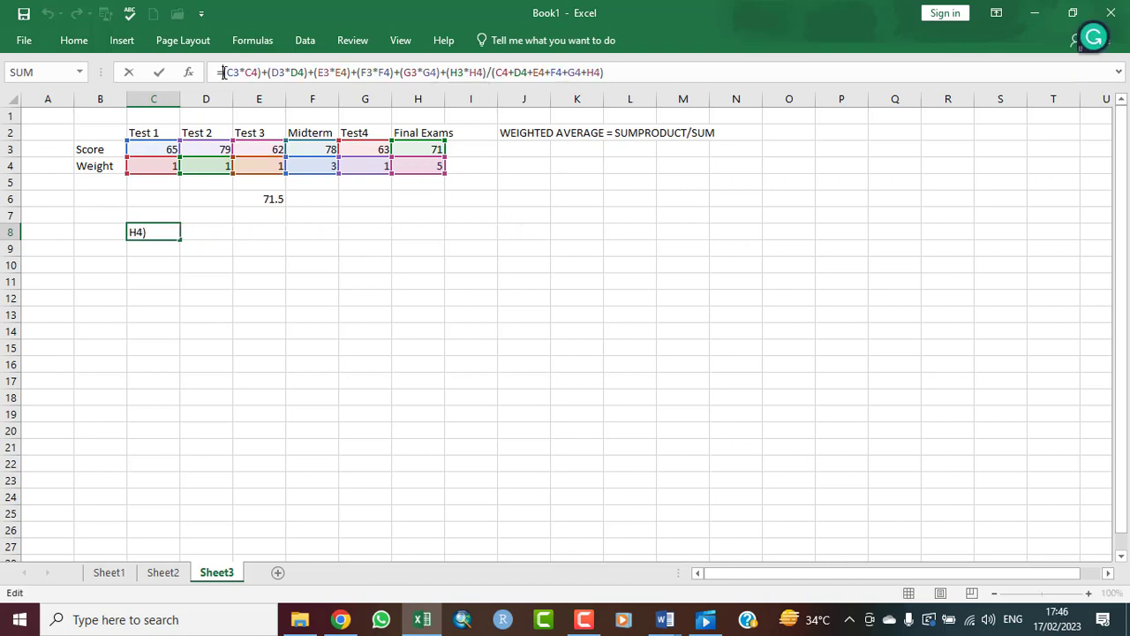
text(()
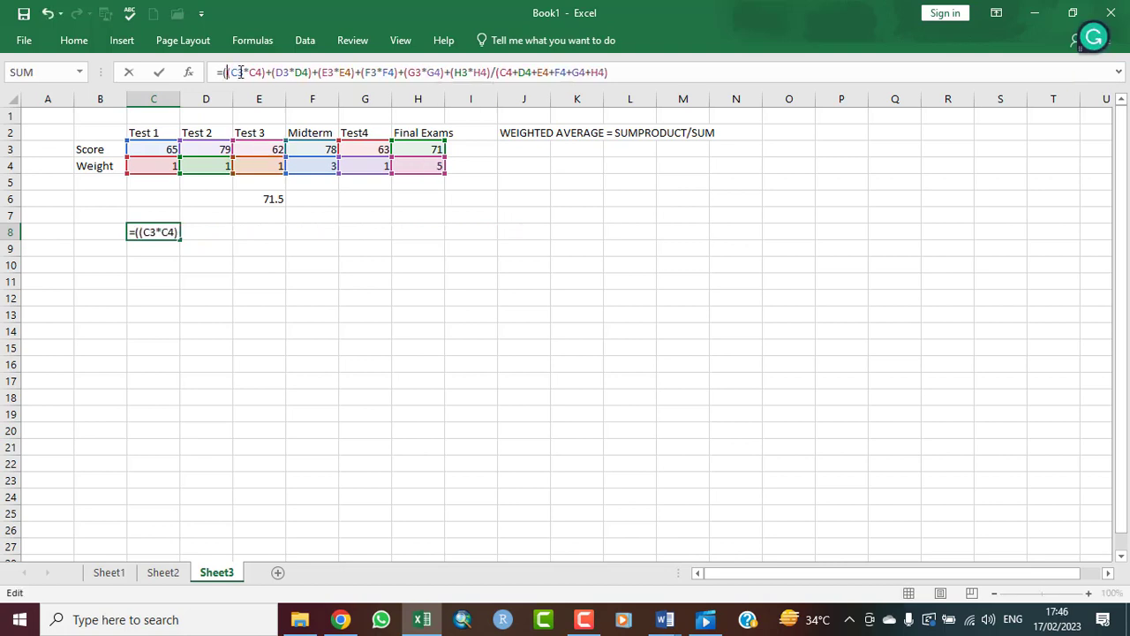
click(491, 74)
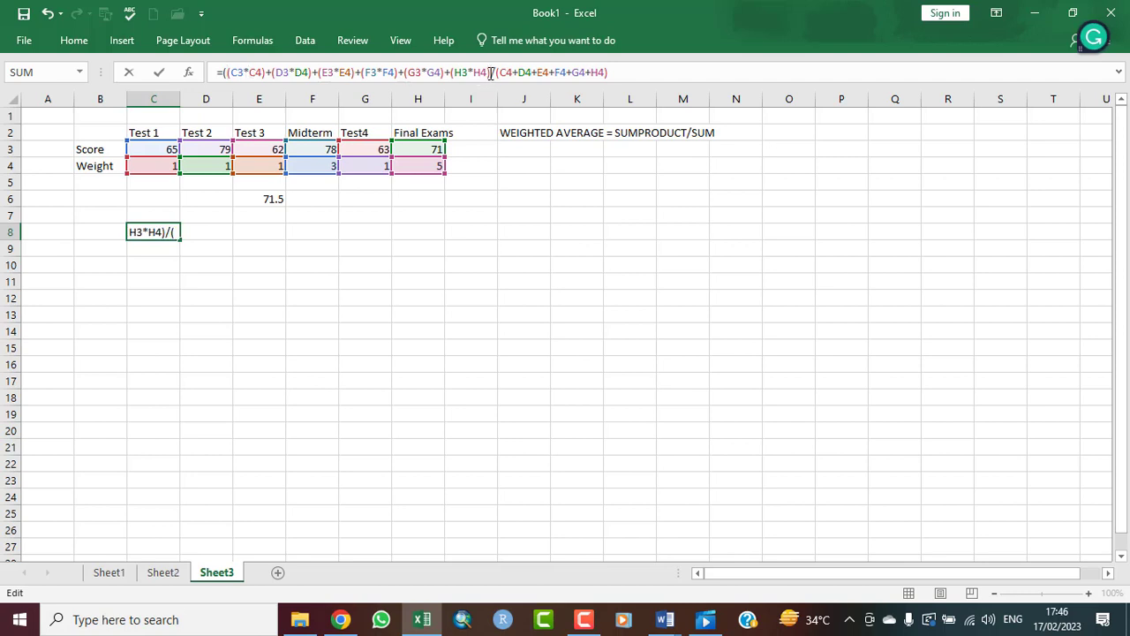
text())
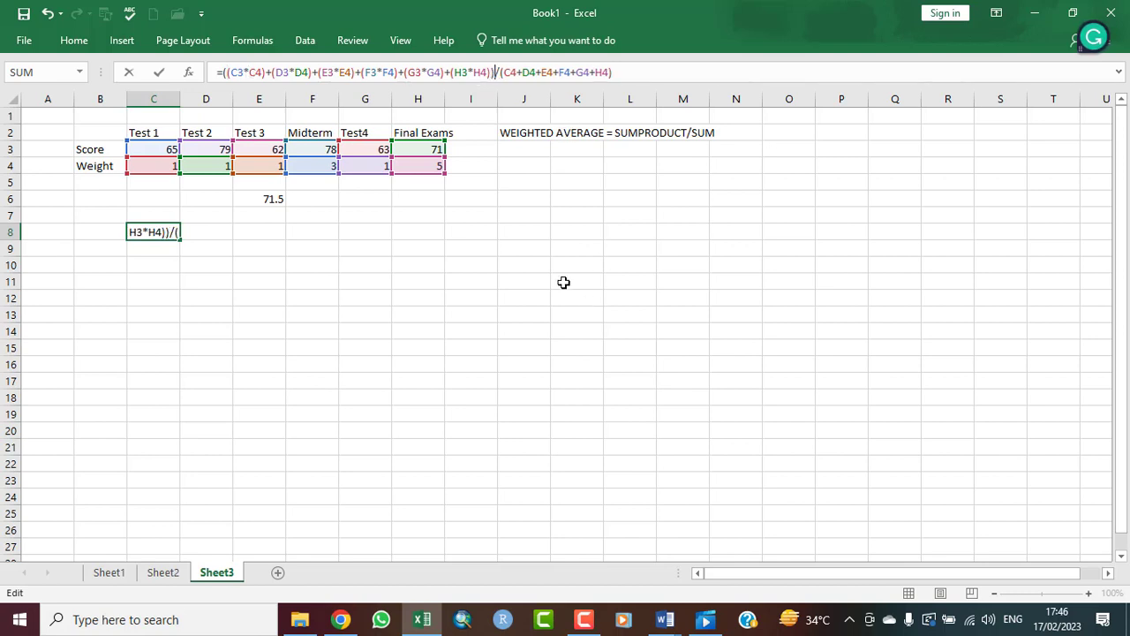
click(224, 74)
key(BackSpace)
key(Return)
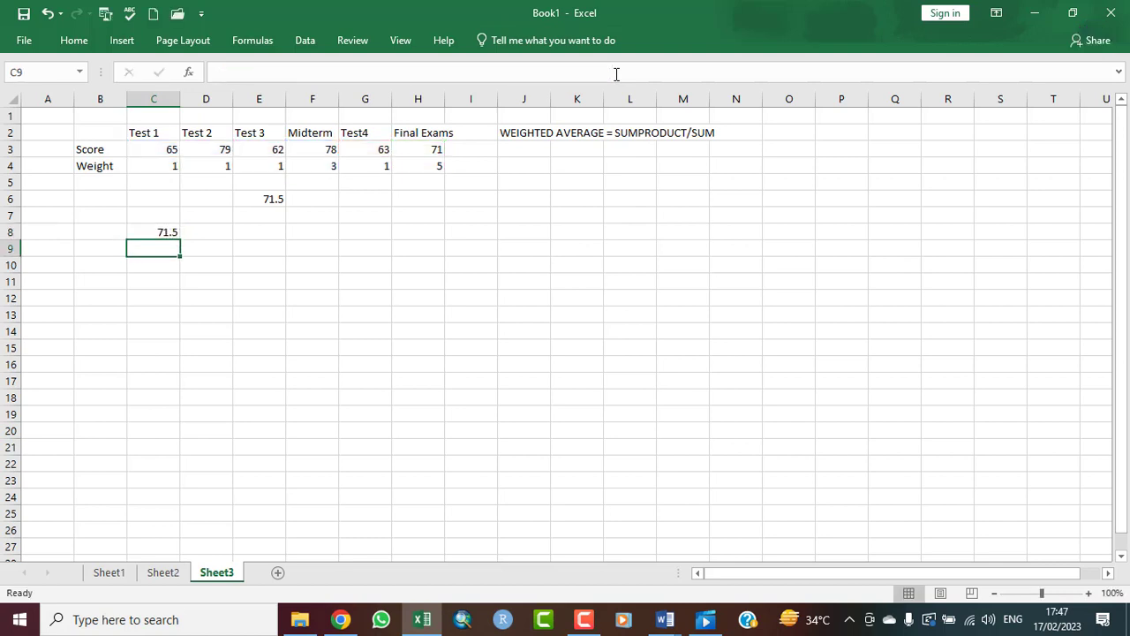
click(158, 234)
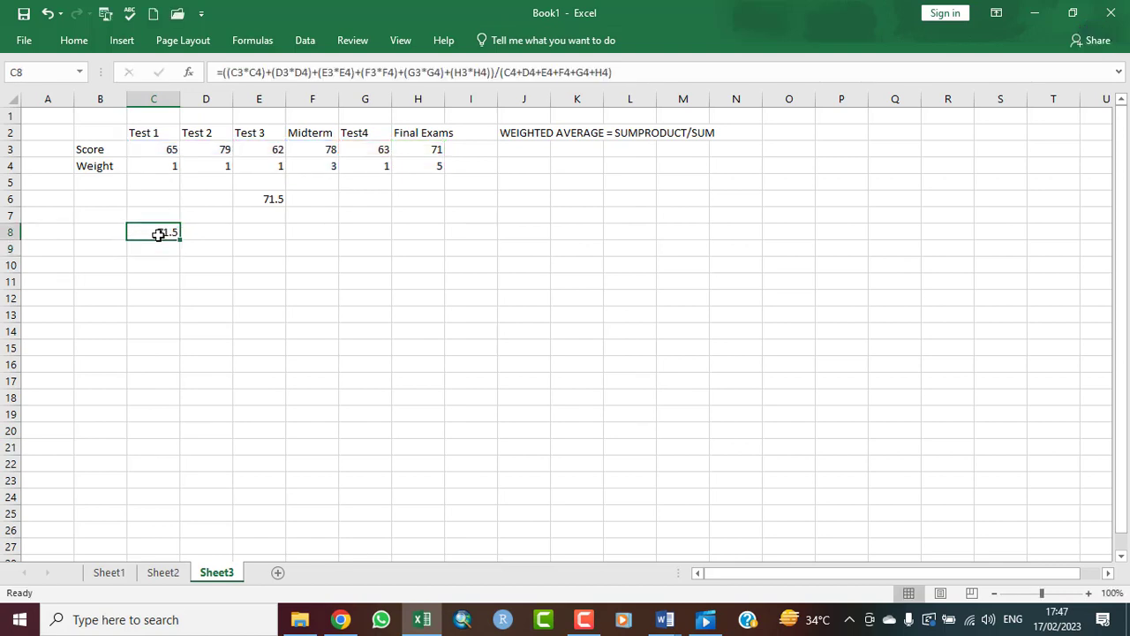